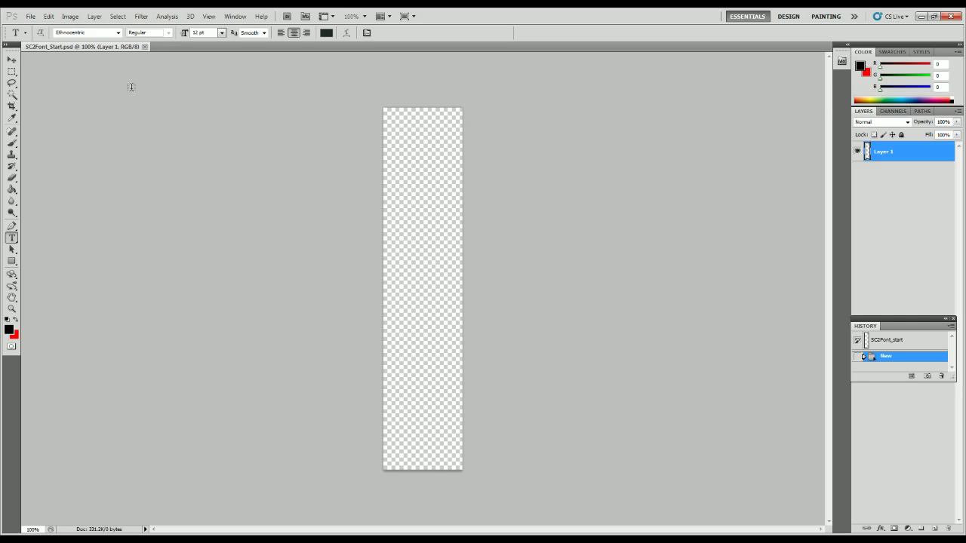
Choose the Starcraft font from the font family list
click(118, 34)
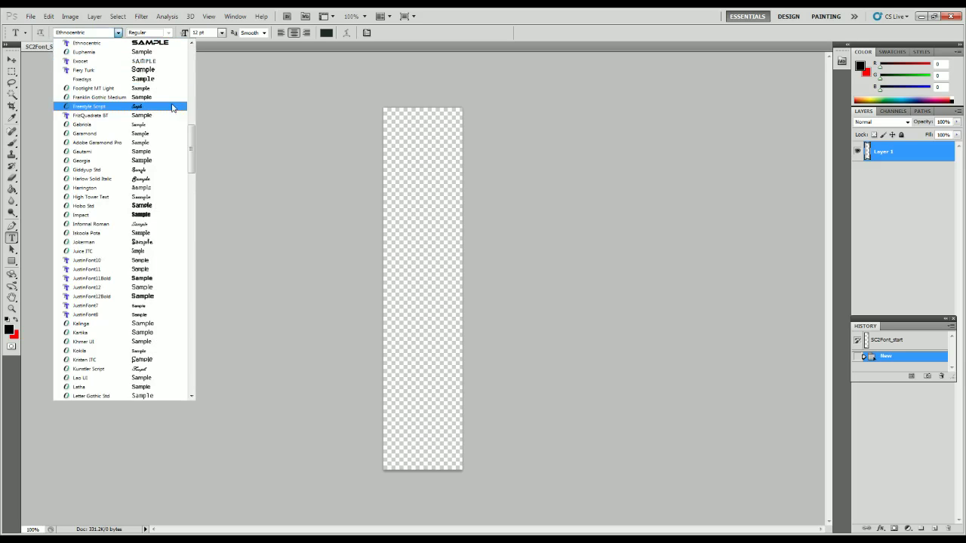
drag(192, 142, 192, 244)
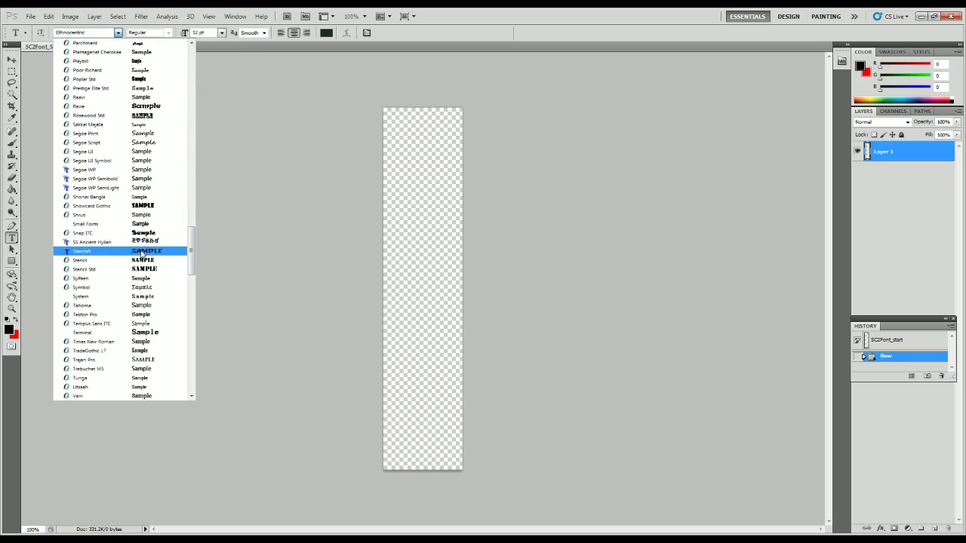
click(102, 253)
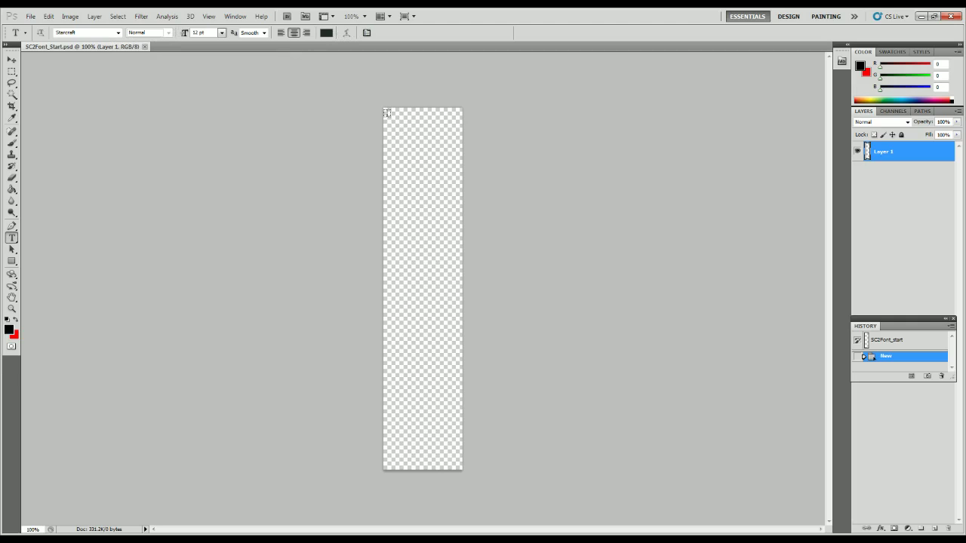
Draw a paragraph text box filling the narrow canvas and type STARCRAFT
drag(386, 112, 461, 469)
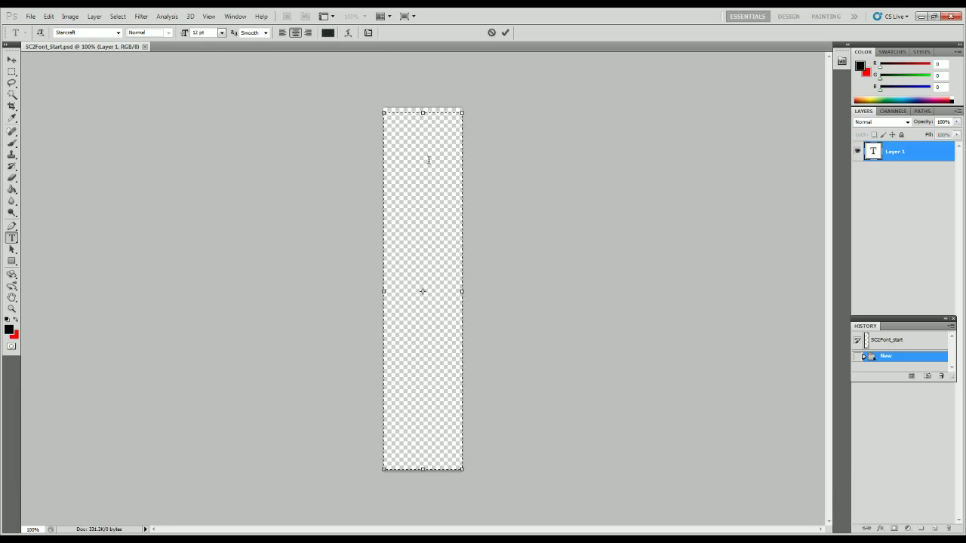
text(S)
key(BackSpace)
text(STARCRAFT)
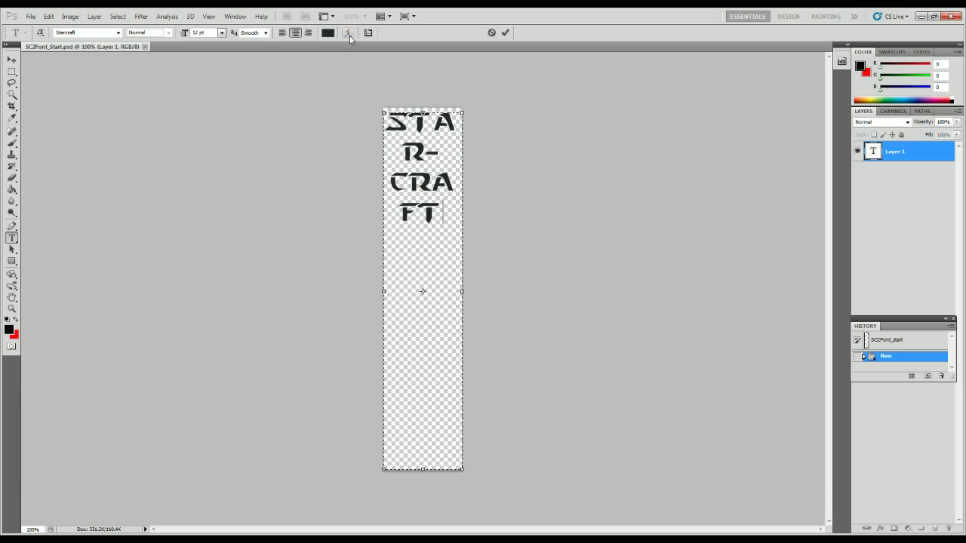
click(349, 33)
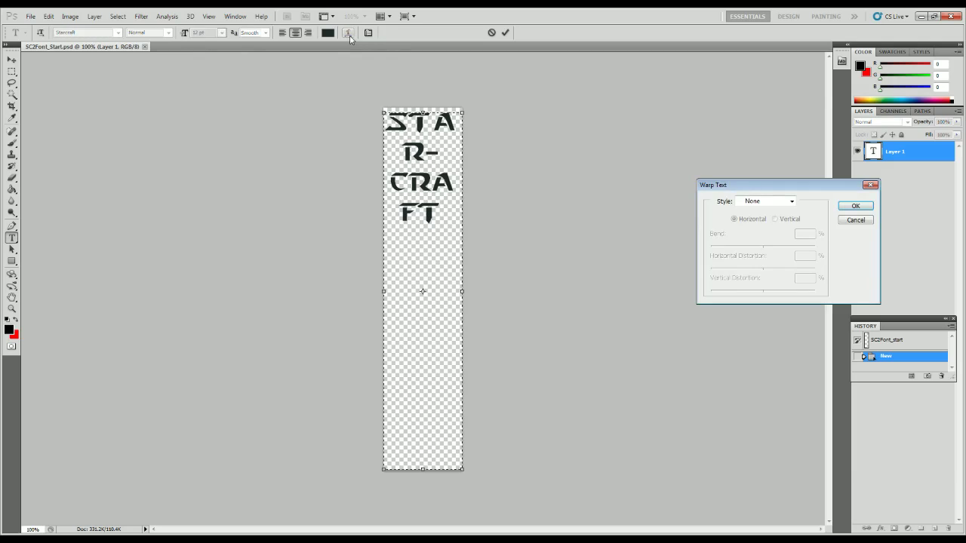
click(765, 201)
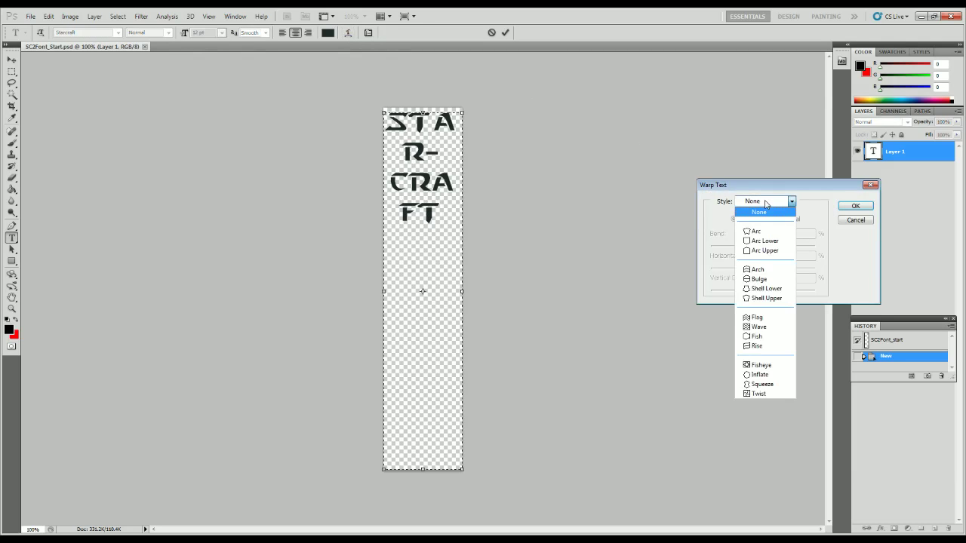
click(766, 320)
click(775, 218)
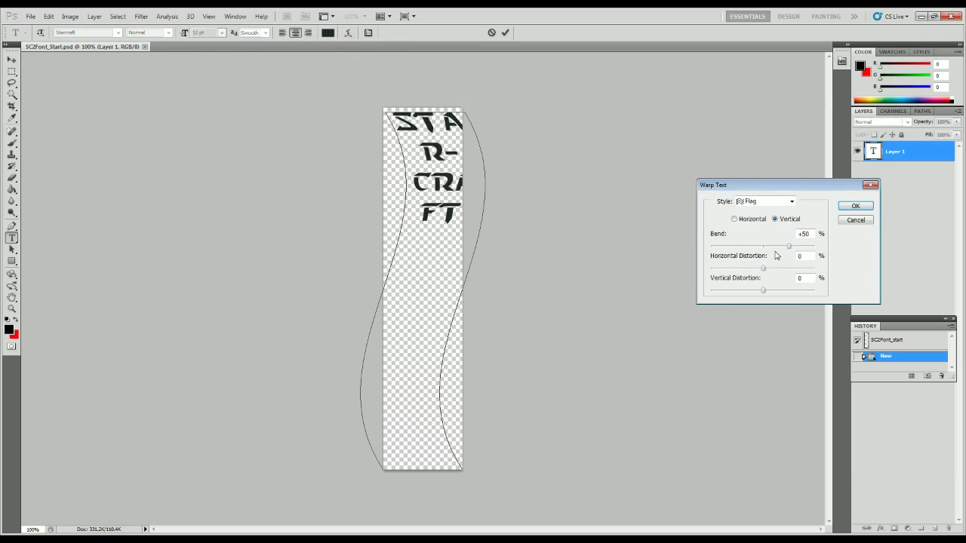
drag(790, 247, 762, 246)
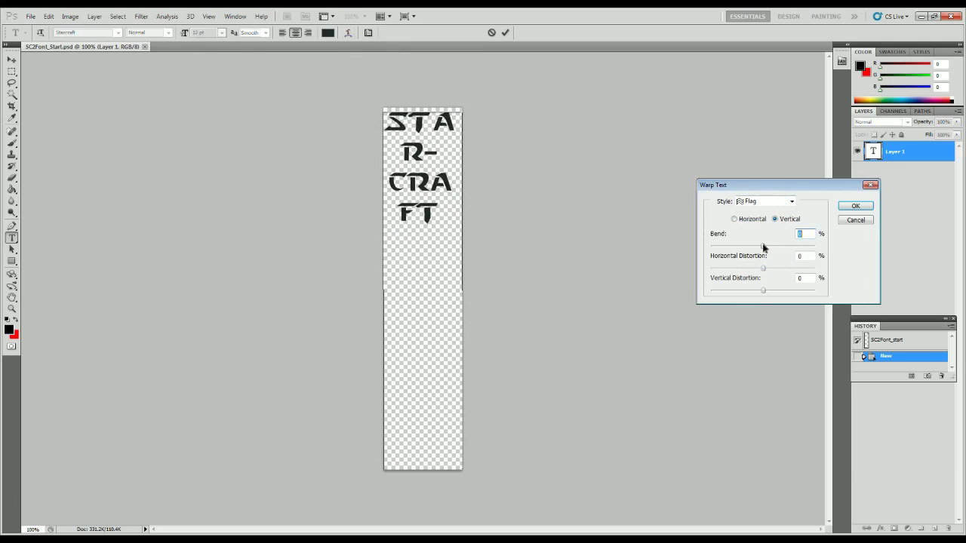
click(856, 221)
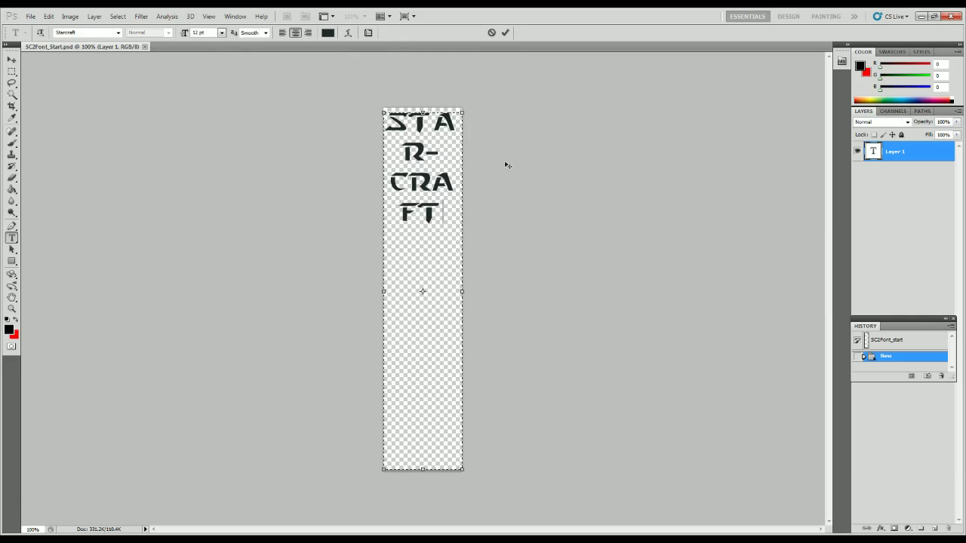
Break STARCRAFT so each letter sits on its own line
key(Return)
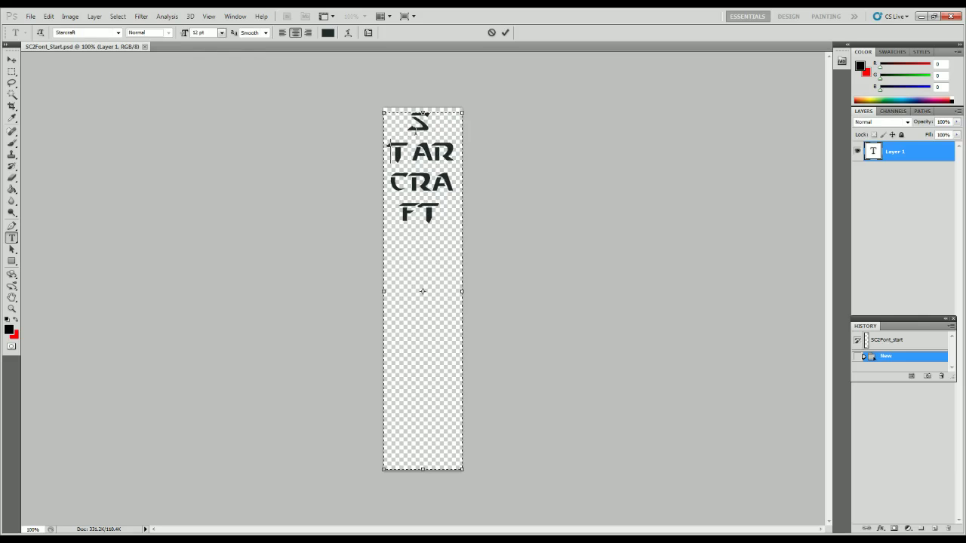
key(Right)
key(Return)
key(Right)
key(Right)
key(Right)
key(Left)
key(Left)
key(Left)
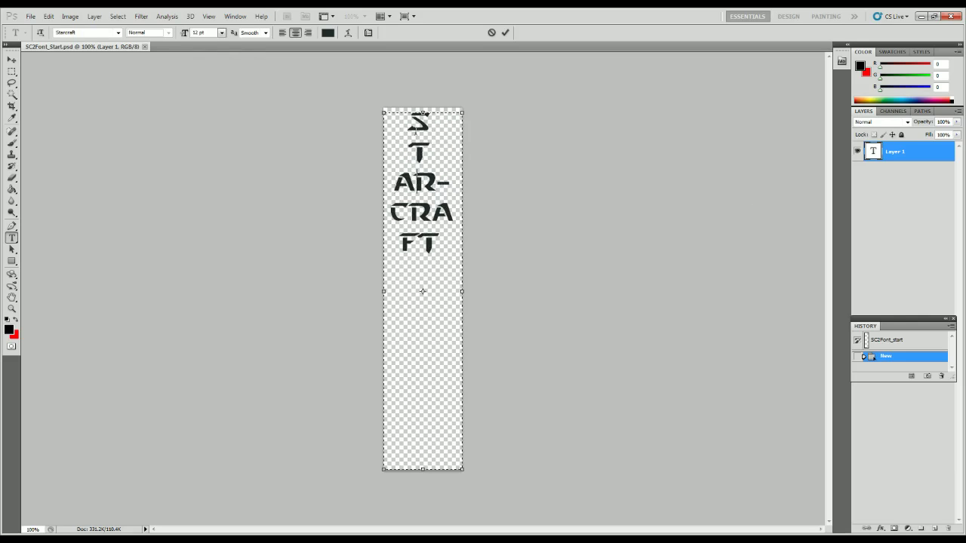
key(Return)
key(Right)
key(Delete)
key(Down)
key(Down)
key(BackSpace)
key(Left)
key(Left)
key(Return)
key(Right)
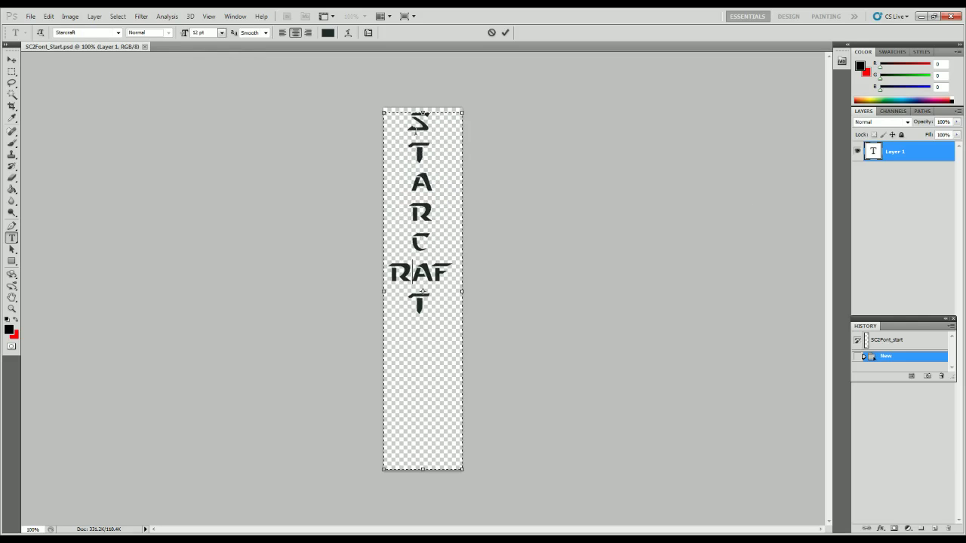
key(Return)
key(Right)
key(Return)
key(Right)
key(Return)
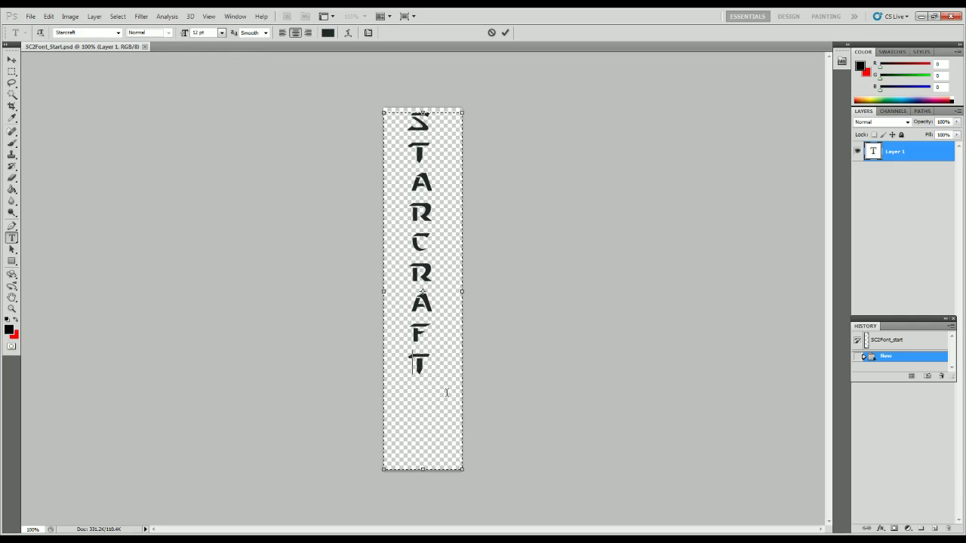
Select all the text and apply a vertical Flag warp with a gentle 30% bend
drag(446, 392, 356, 112)
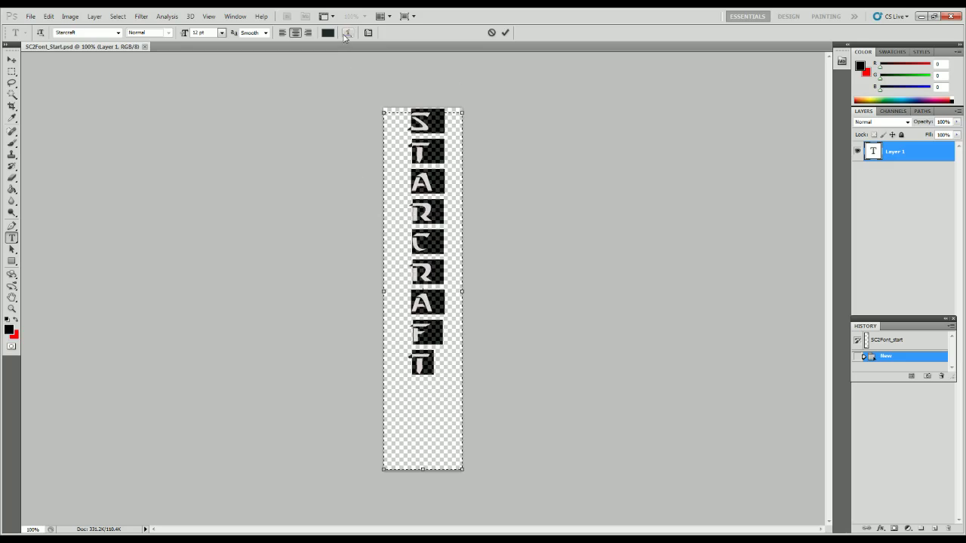
click(348, 33)
click(785, 202)
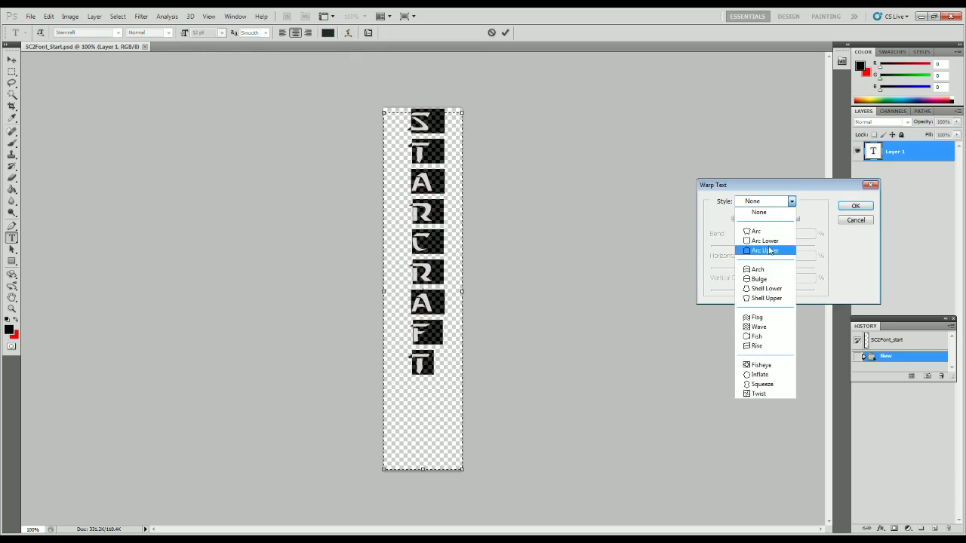
click(760, 337)
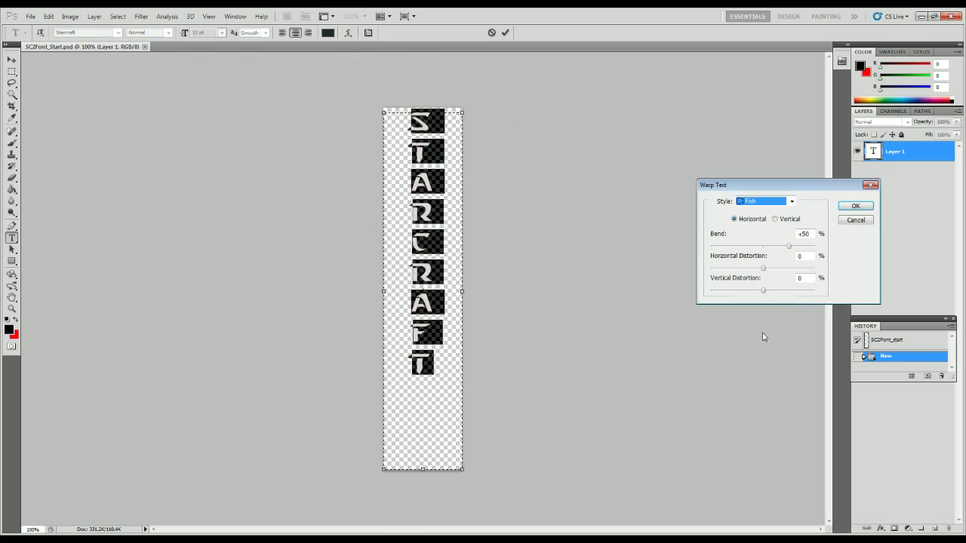
click(778, 219)
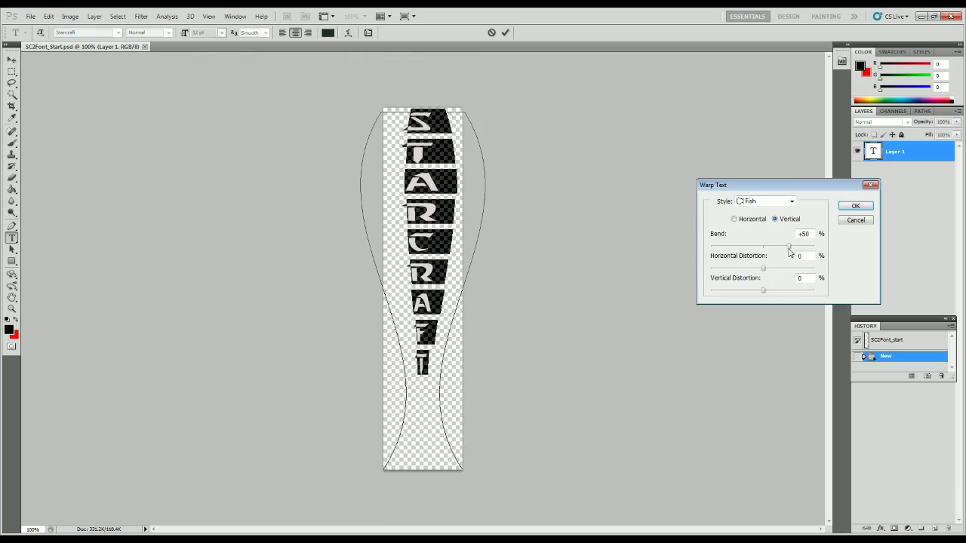
drag(790, 253, 729, 255)
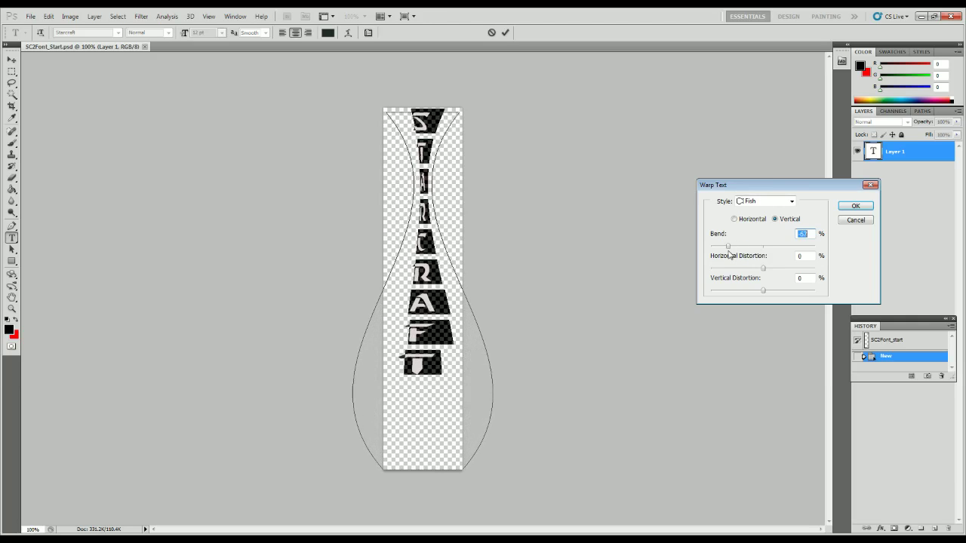
click(747, 206)
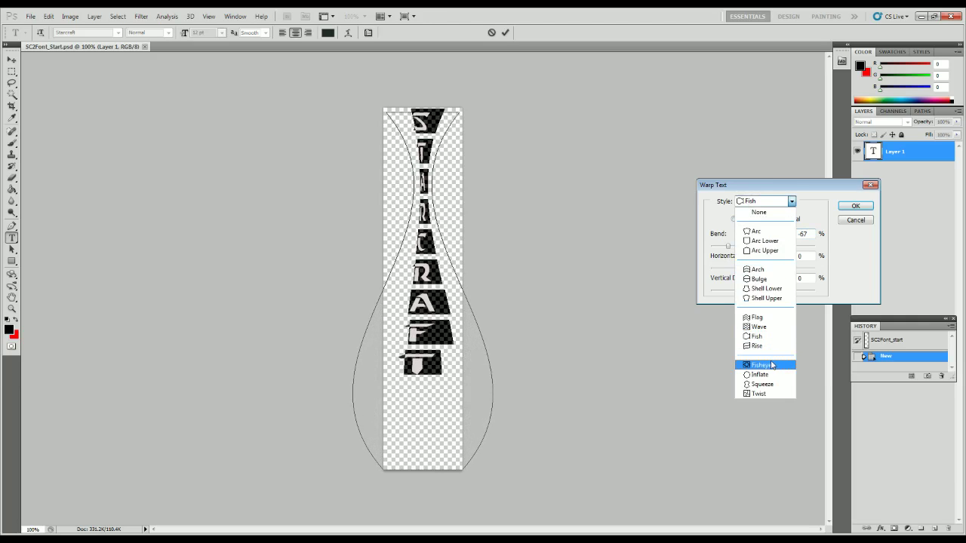
click(757, 317)
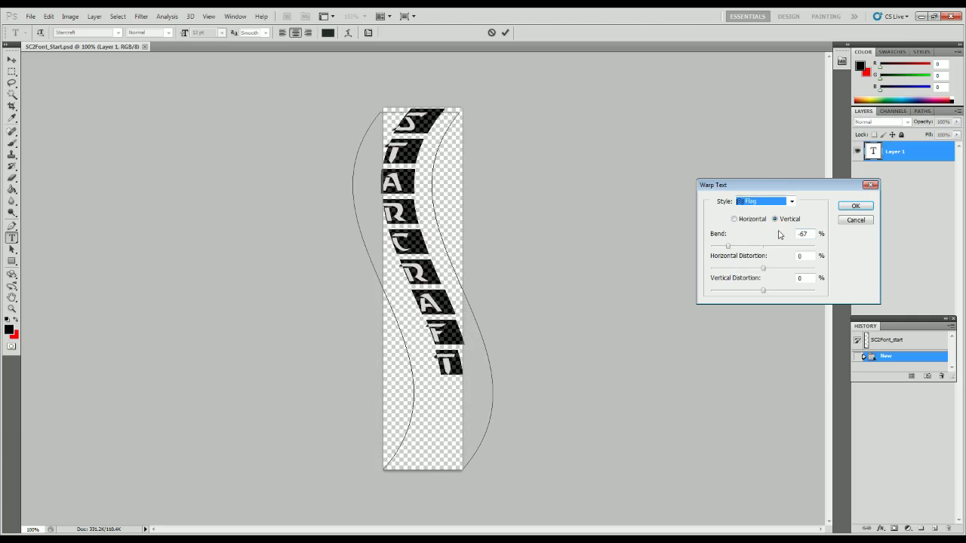
mouse_move(736, 248)
mouse_down()
mouse_move(757, 250)
mouse_move(748, 251)
mouse_up()
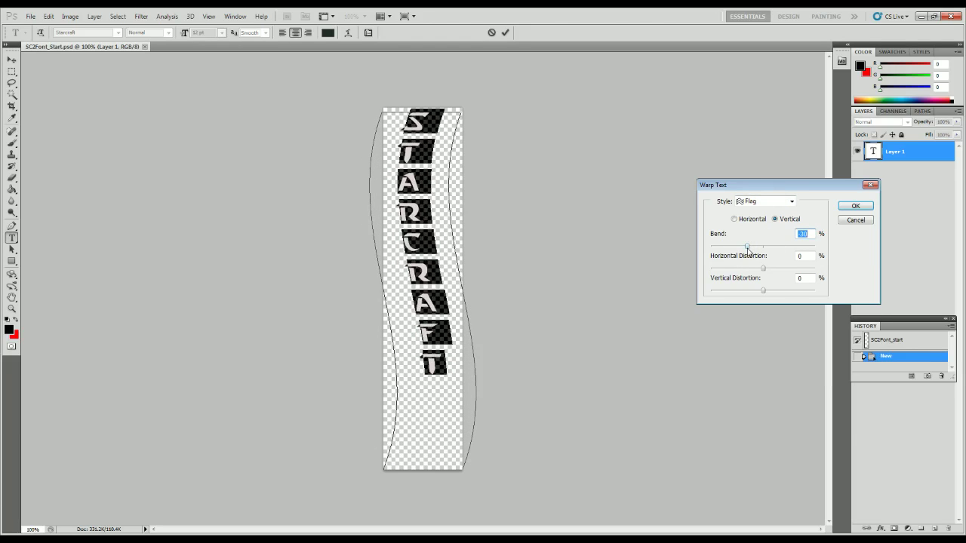
Accept the flag warp, set the text to 14 pt, nudge it down and commit
click(855, 206)
click(222, 33)
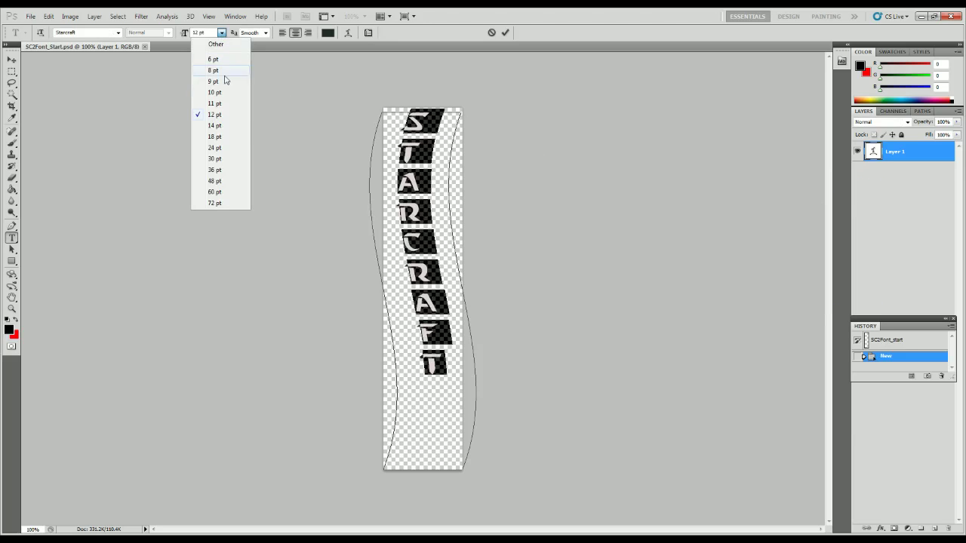
click(229, 135)
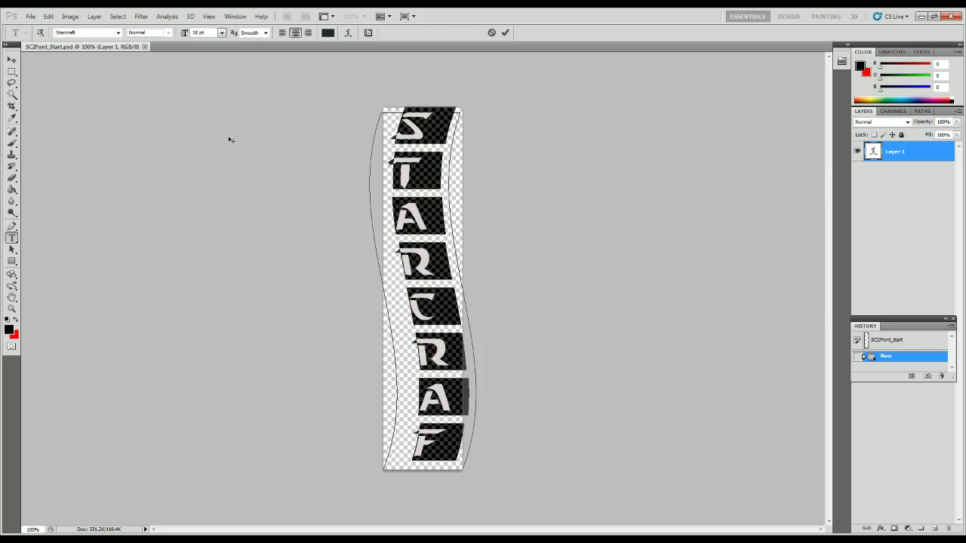
click(222, 34)
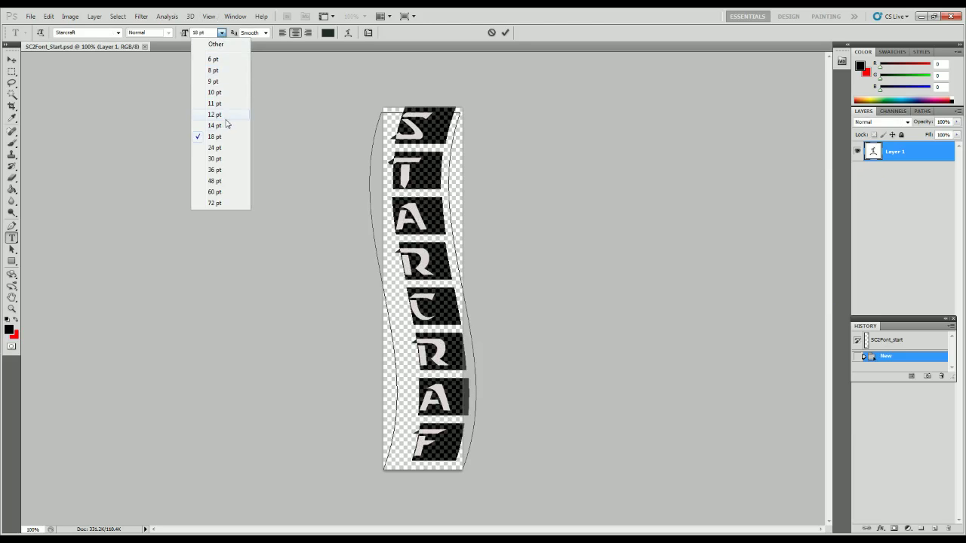
click(227, 126)
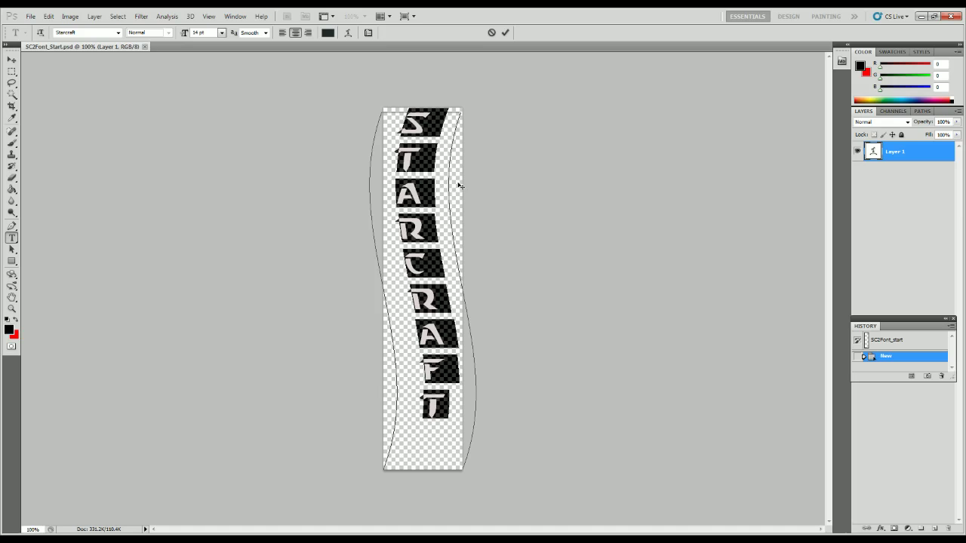
drag(457, 185, 455, 210)
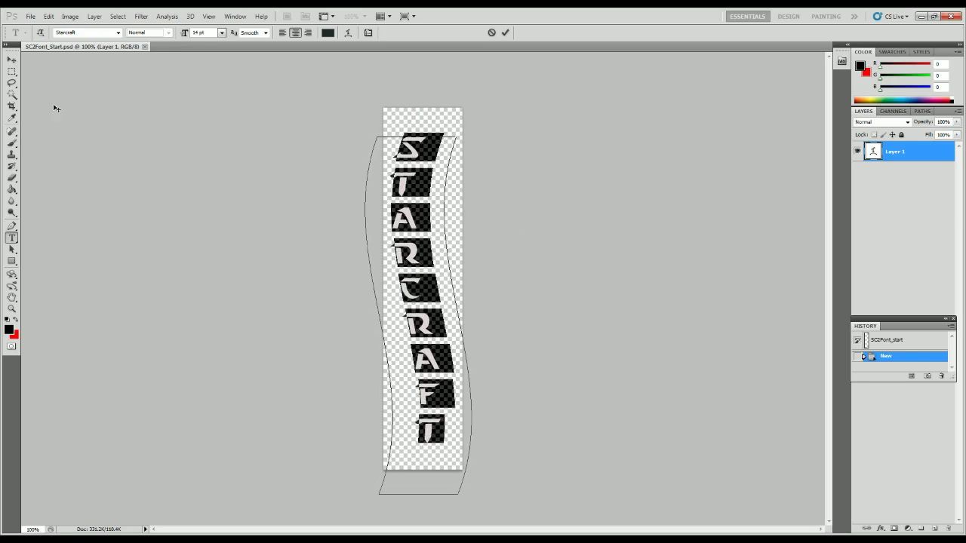
click(11, 59)
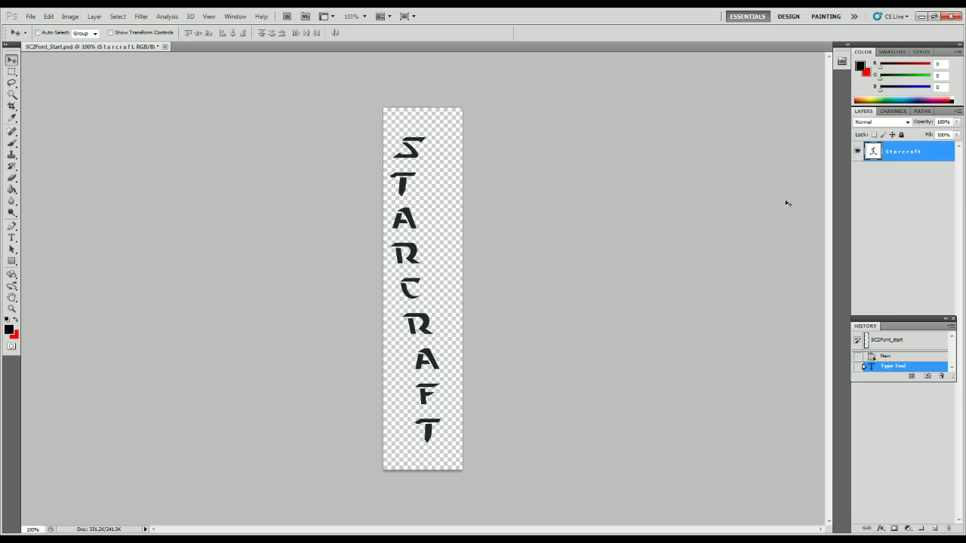
Open Blending Options for the Starcraft layer and turn on Drop Shadow
right_click(896, 154)
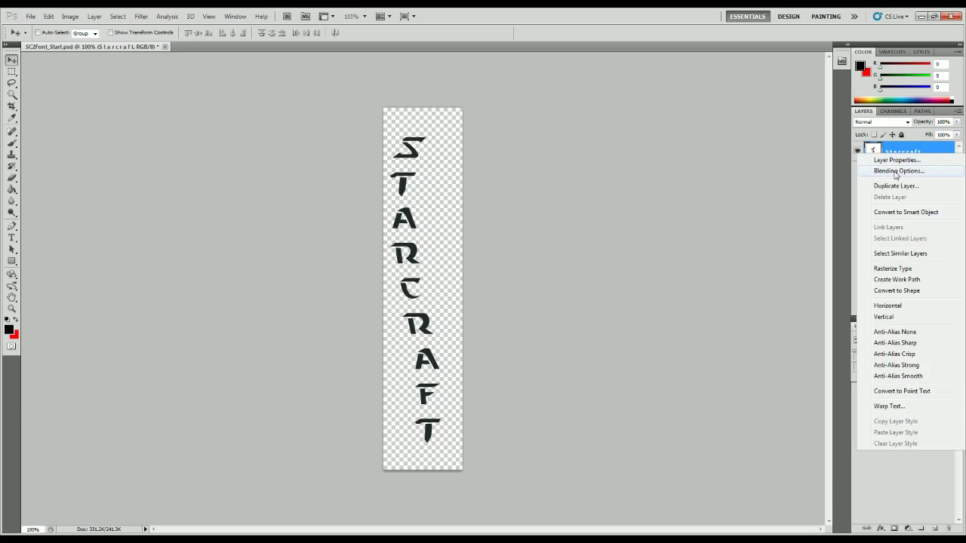
click(897, 171)
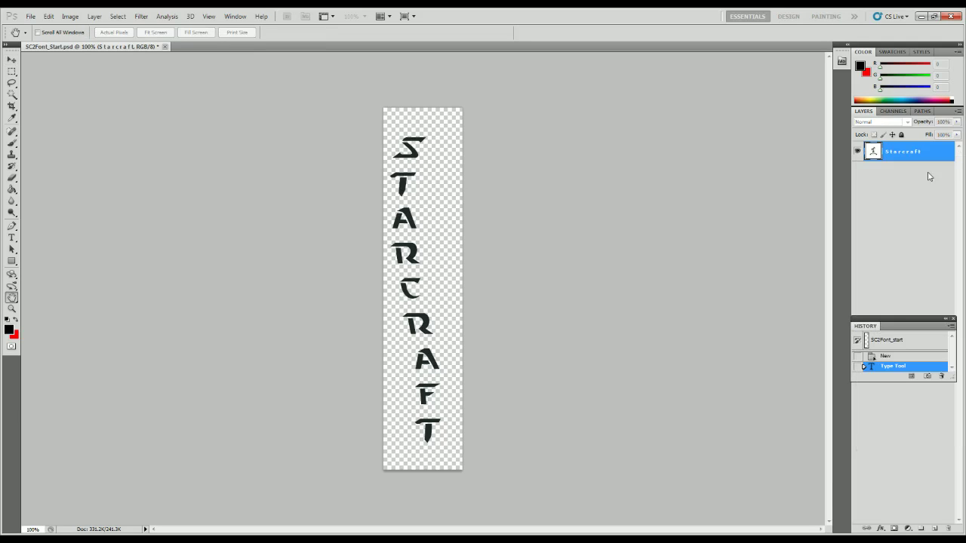
drag(933, 253, 194, 116)
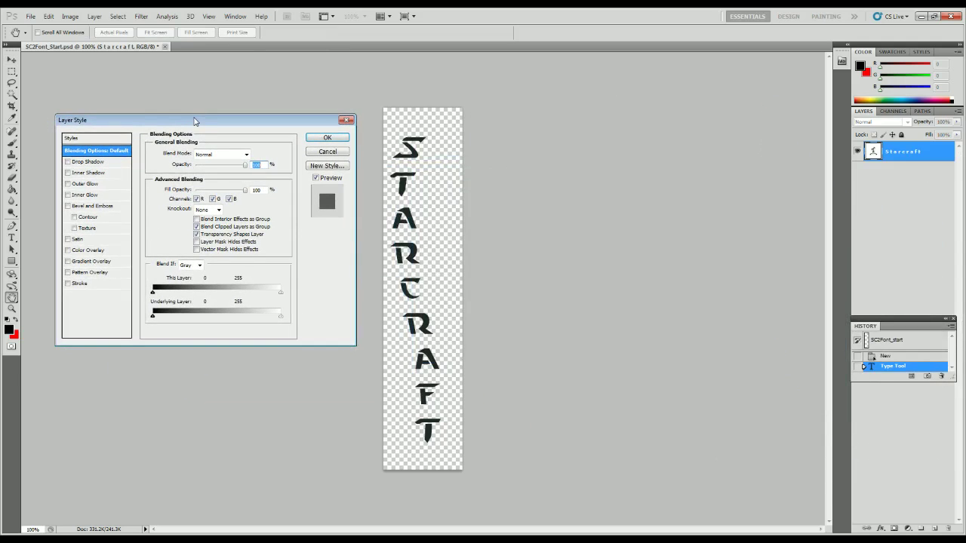
click(79, 139)
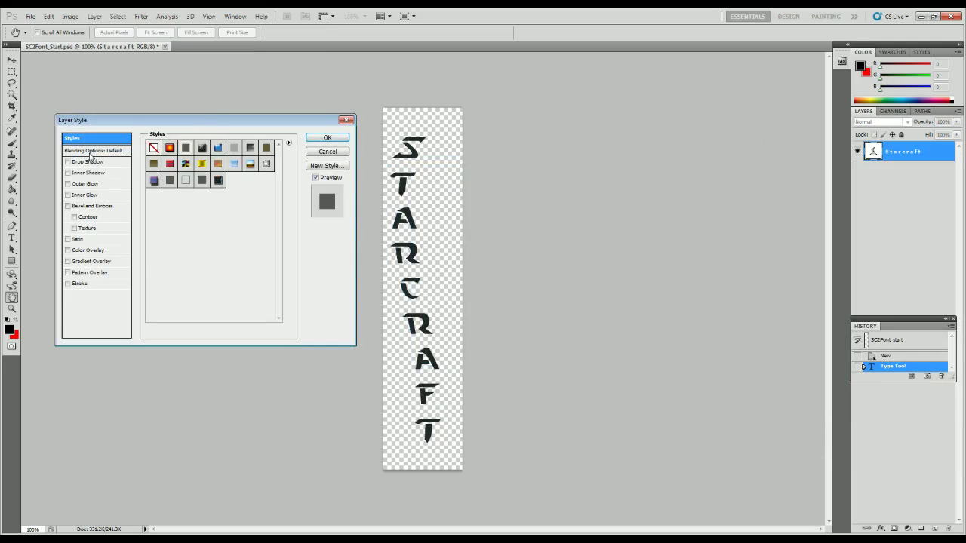
click(91, 161)
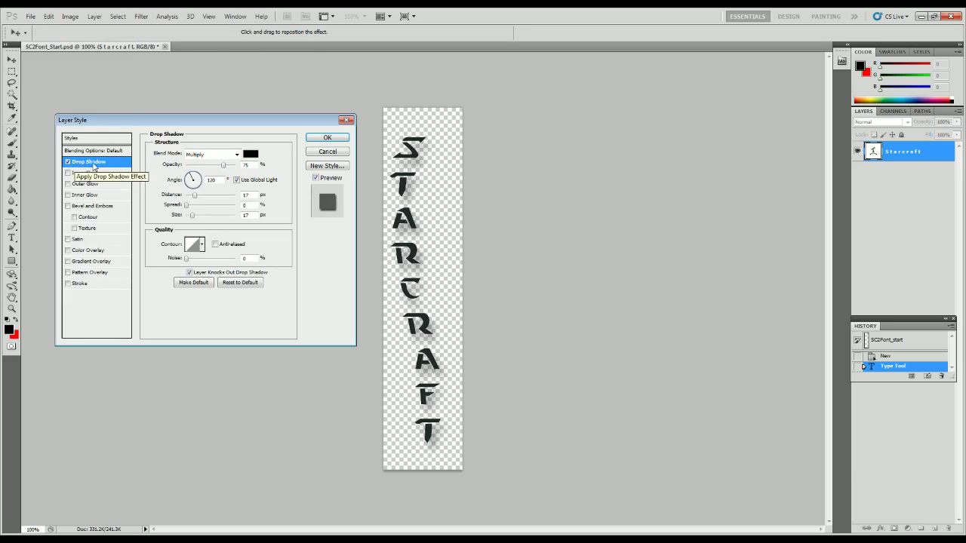
Change the drop shadow's colour in the colour picker
click(248, 154)
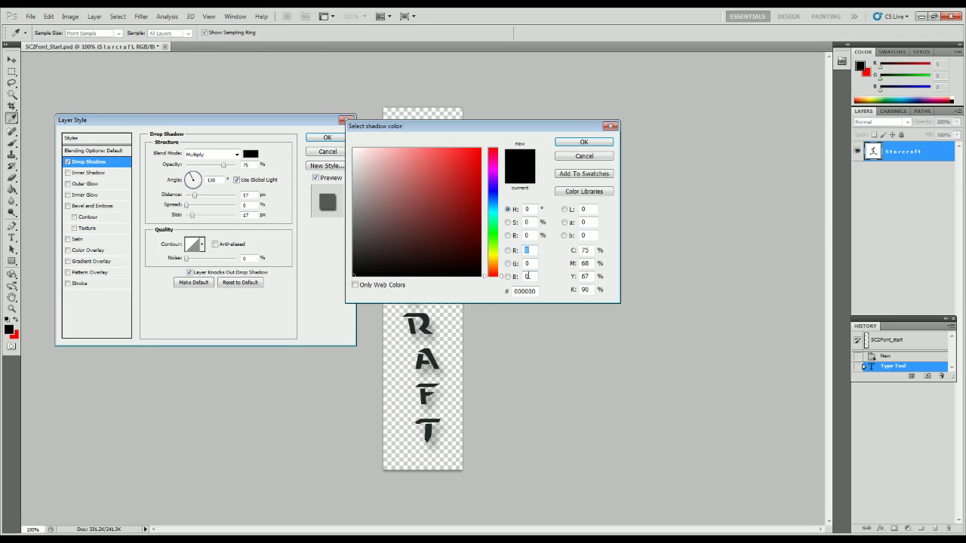
click(529, 276)
click(537, 291)
click(587, 143)
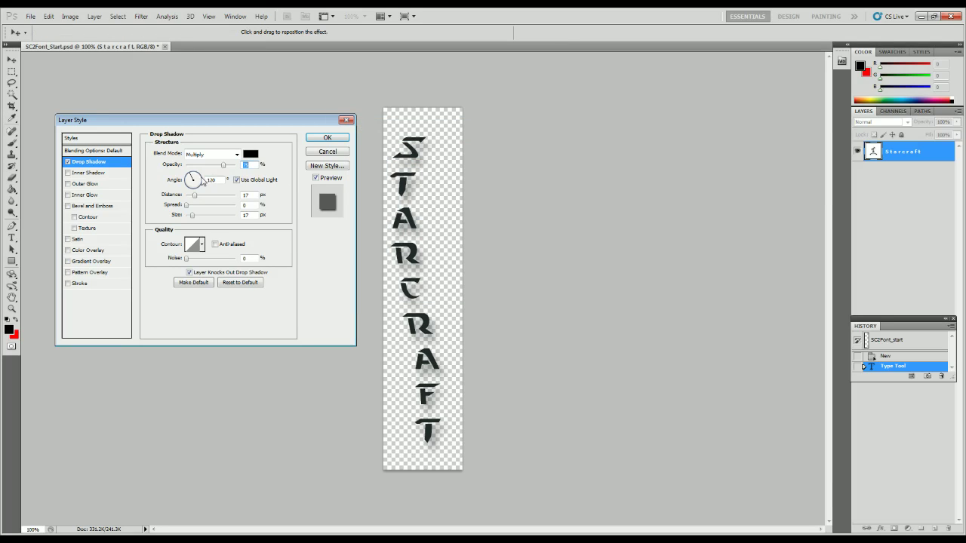
Set drop shadow angle 90°, distance 2 px, spread 34%, size 12 px, then enable Inner Shadow
click(222, 179)
text(90)
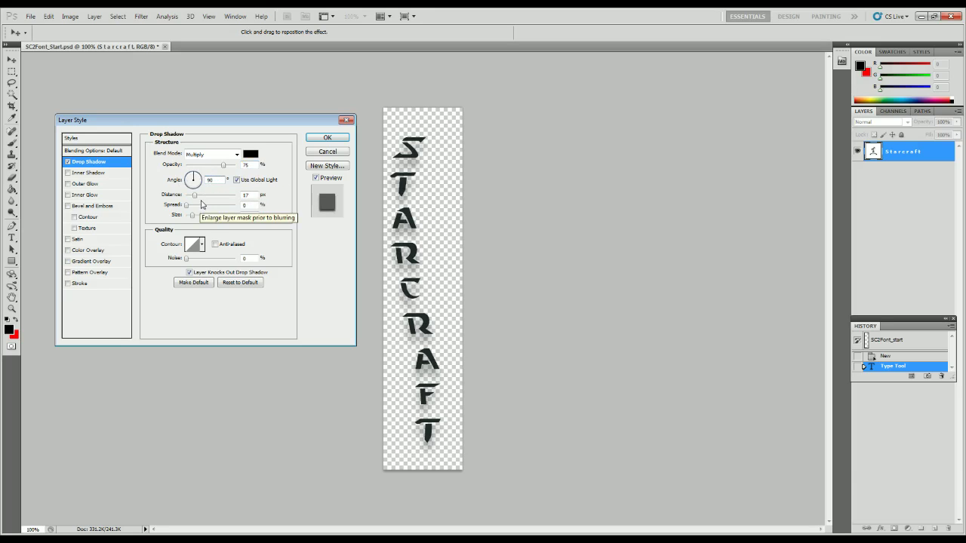
drag(196, 197, 190, 200)
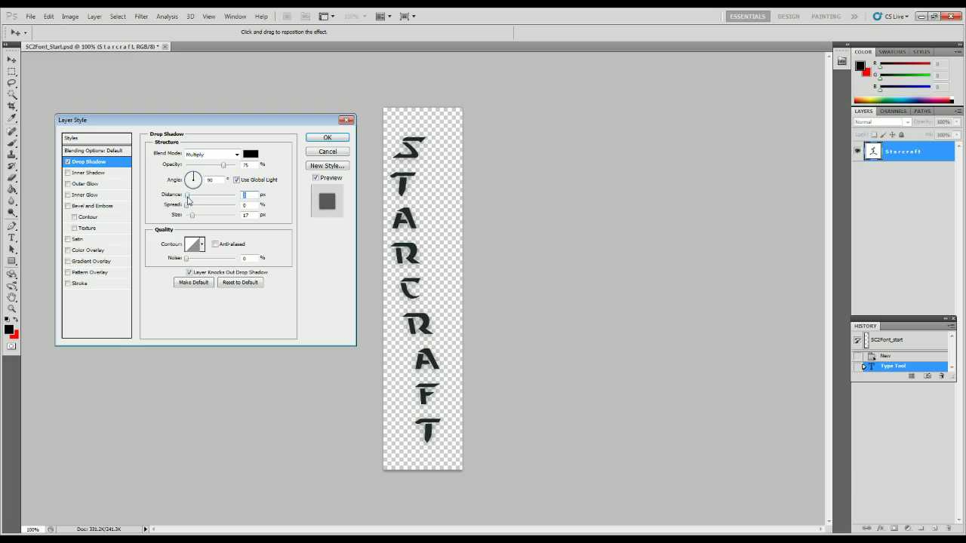
drag(187, 208, 203, 209)
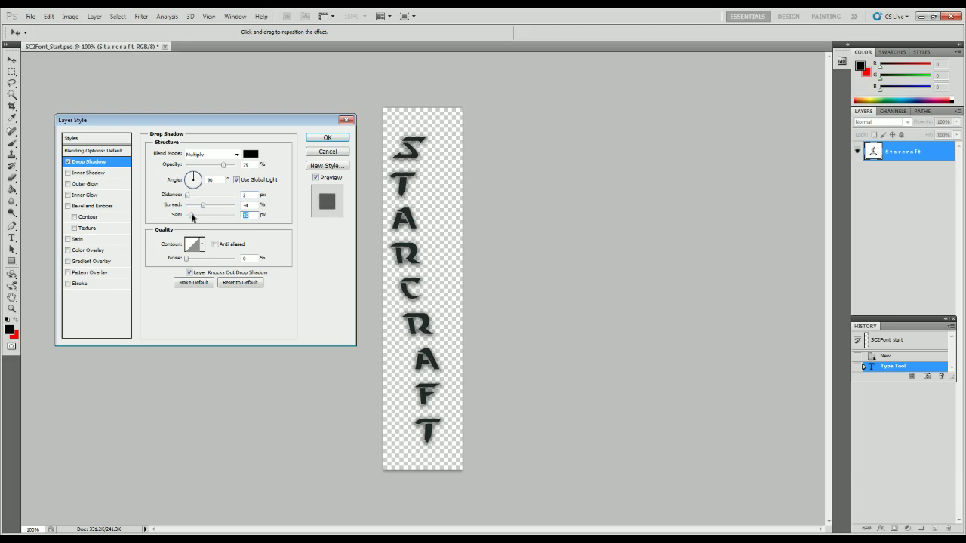
drag(193, 216, 191, 216)
text(12)
click(80, 175)
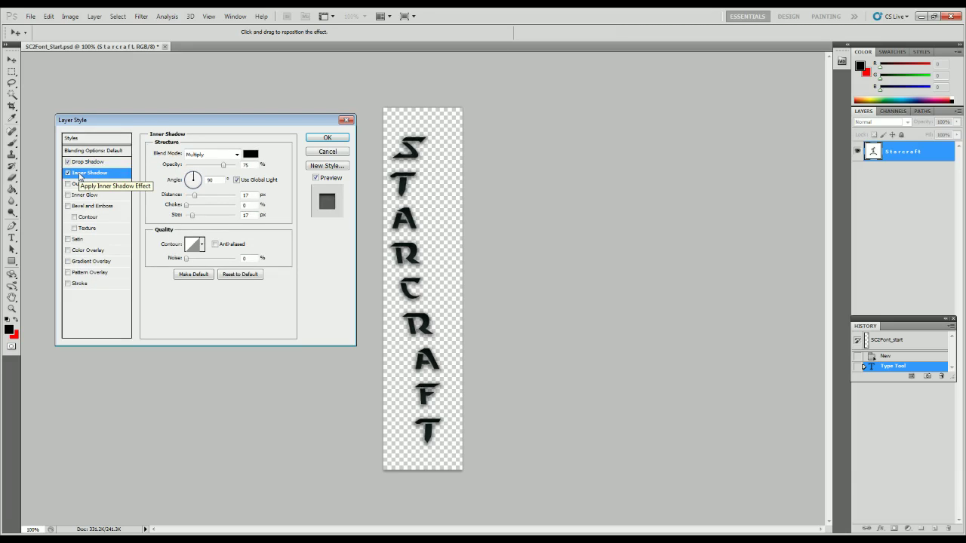
Set the inner shadow to Linear Light blend with colour #081851
click(215, 154)
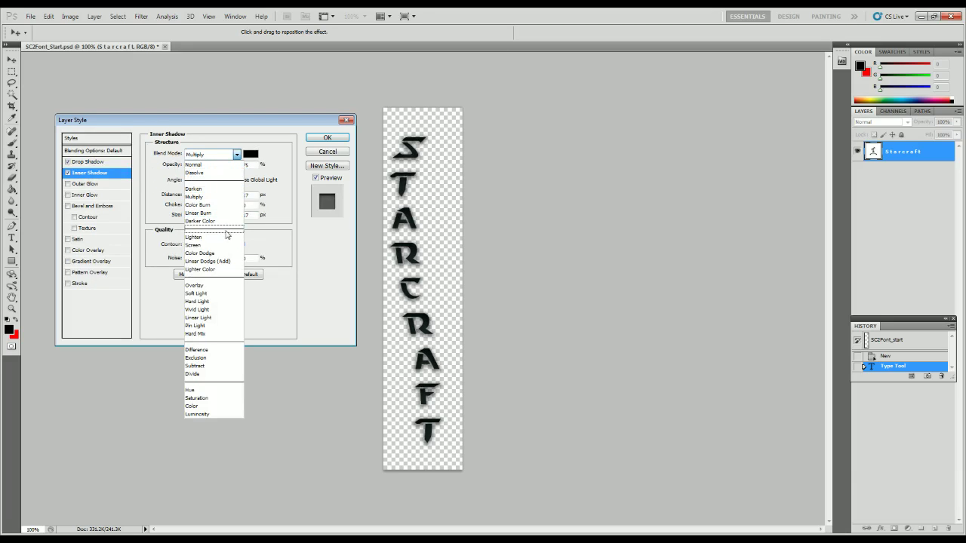
click(212, 318)
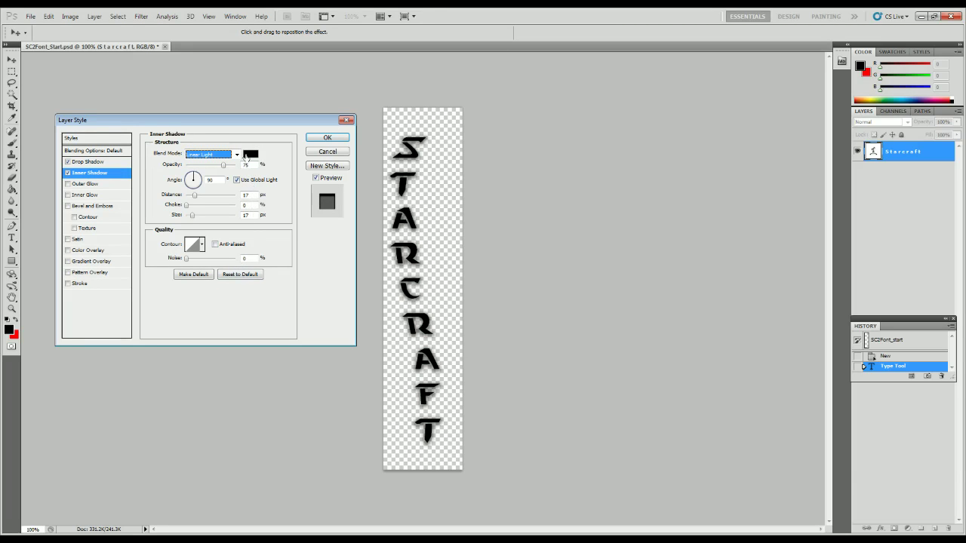
click(250, 155)
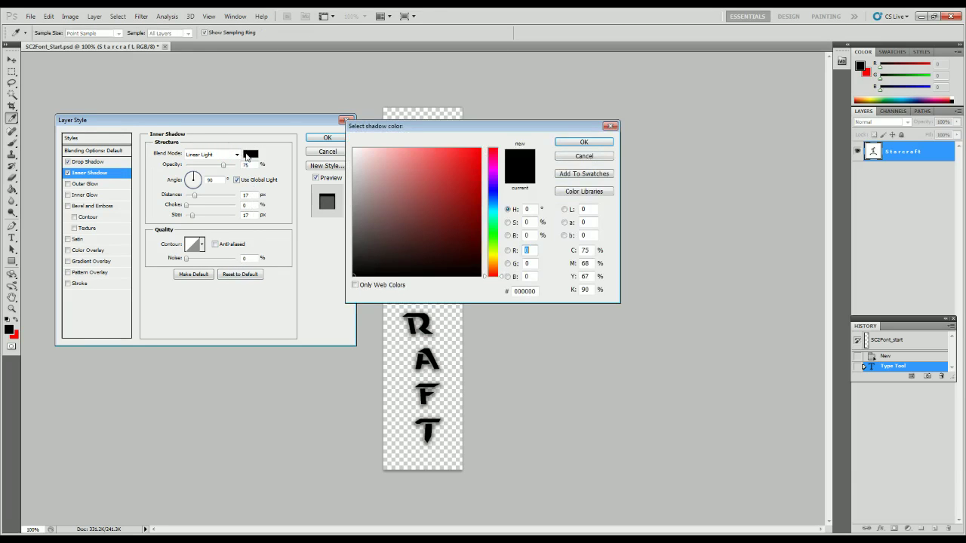
double_click(528, 291)
text(081851)
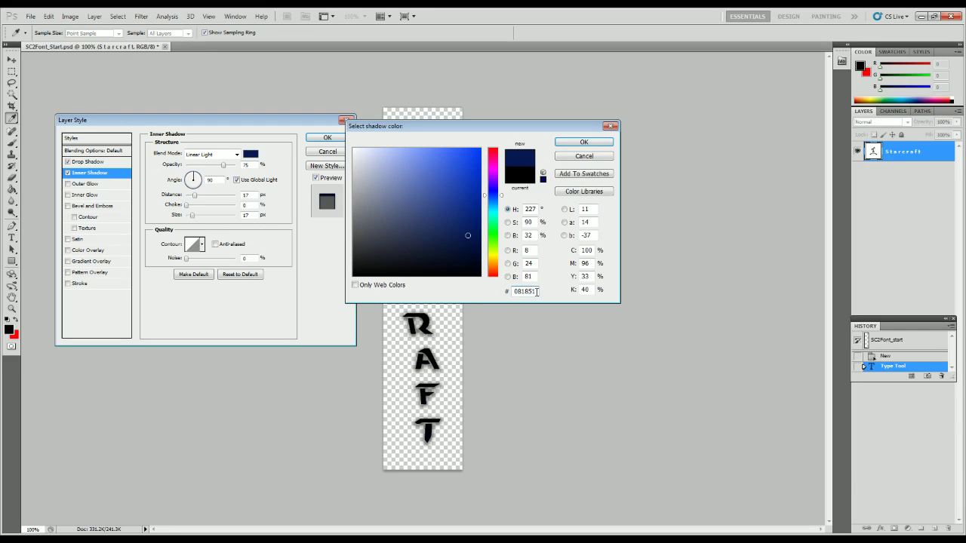
click(585, 143)
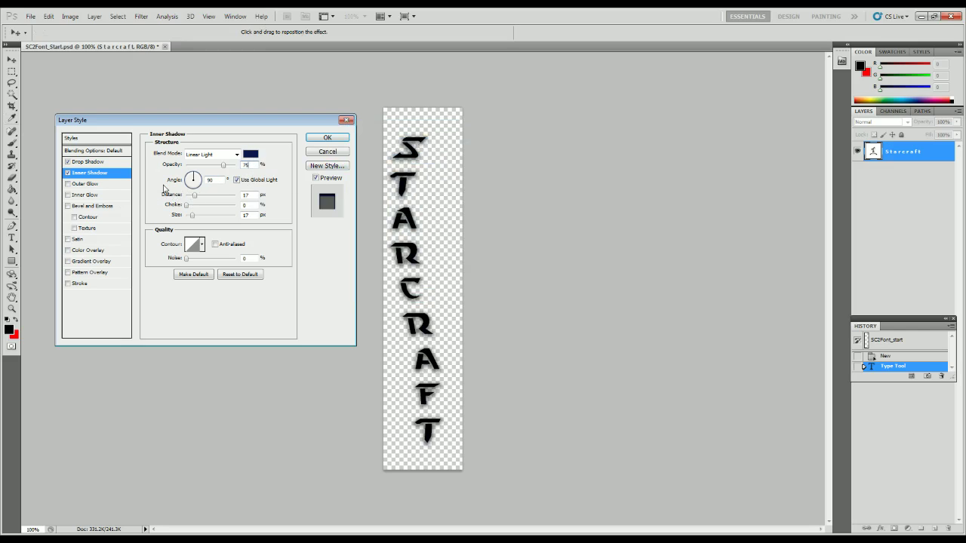
Set the inner shadow distance to 4 px and size to 8 px
double_click(246, 195)
text(4)
click(246, 215)
text(8)
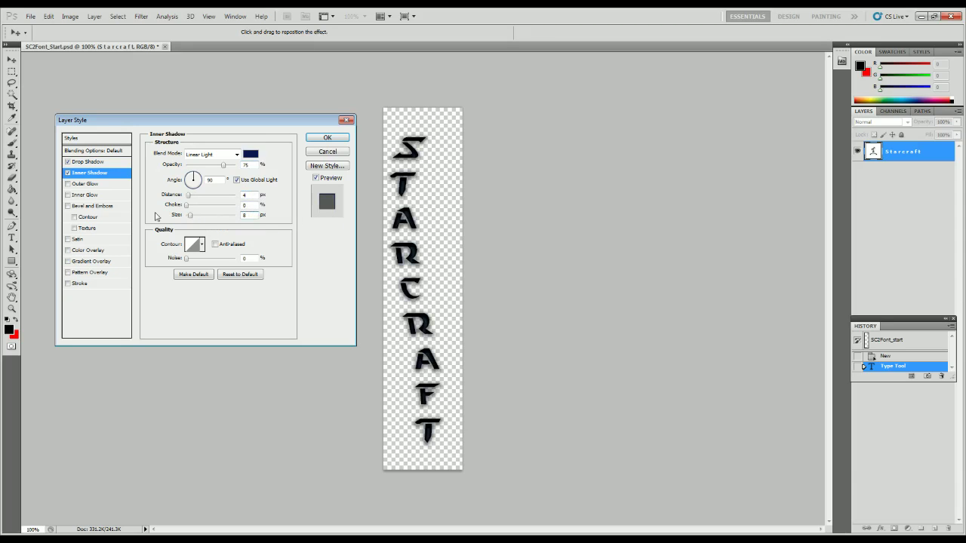
Add a white inner glow at 100% opacity with 15% noise
click(91, 198)
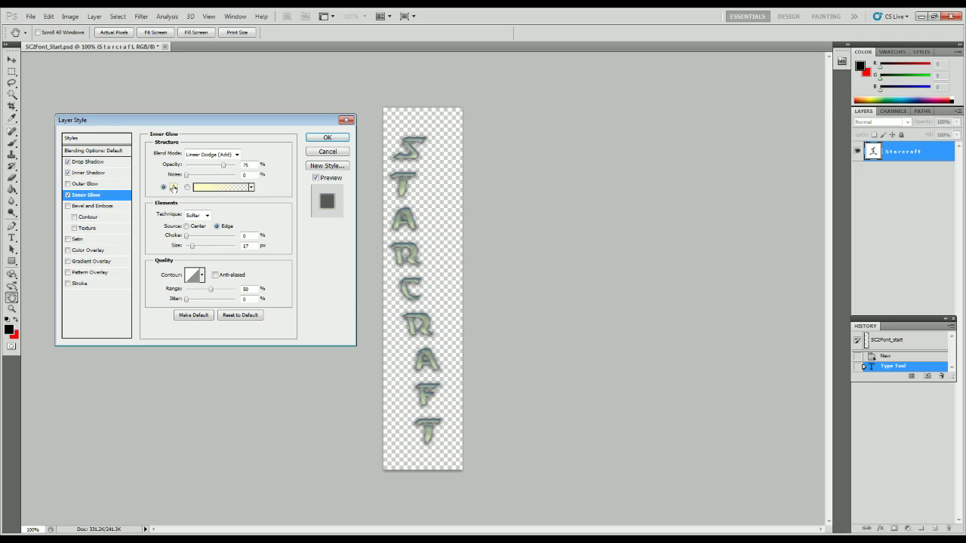
click(172, 188)
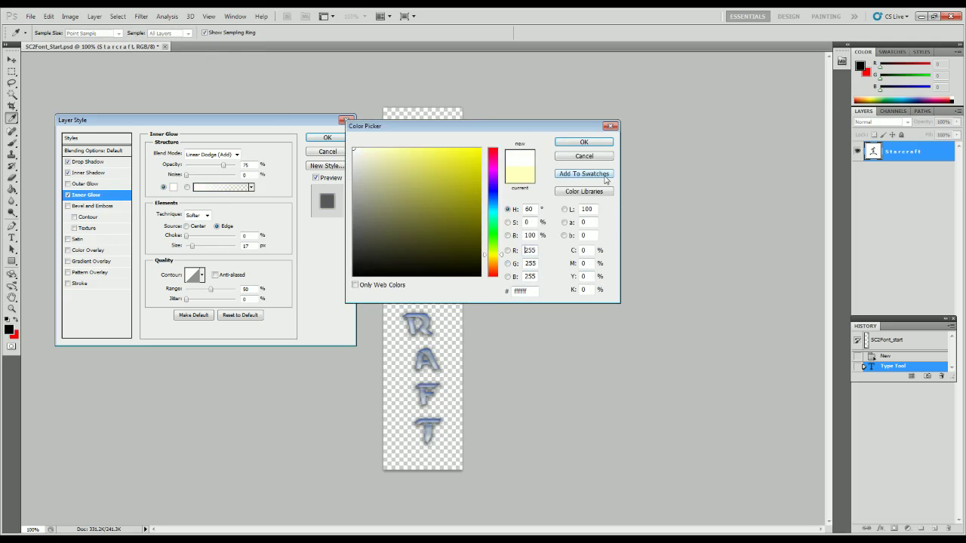
click(582, 143)
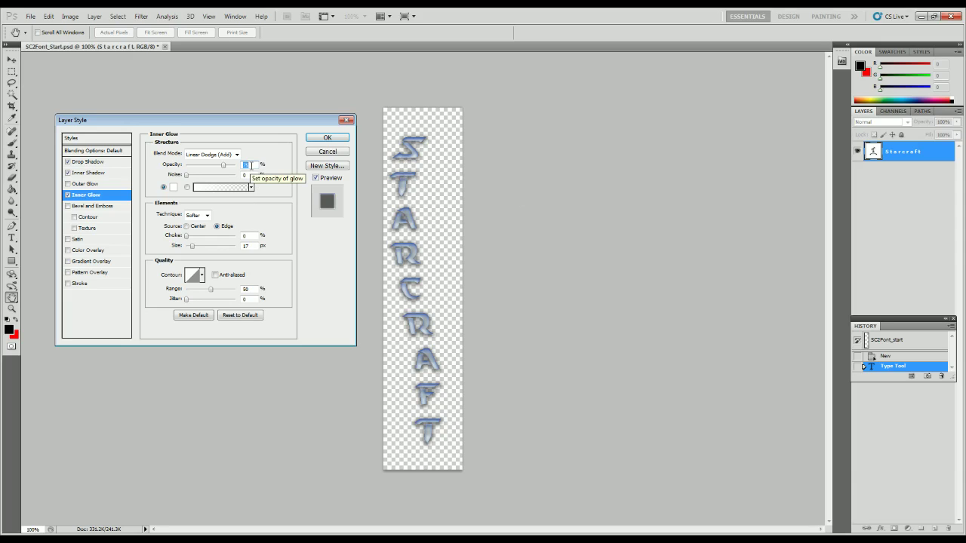
text(100)
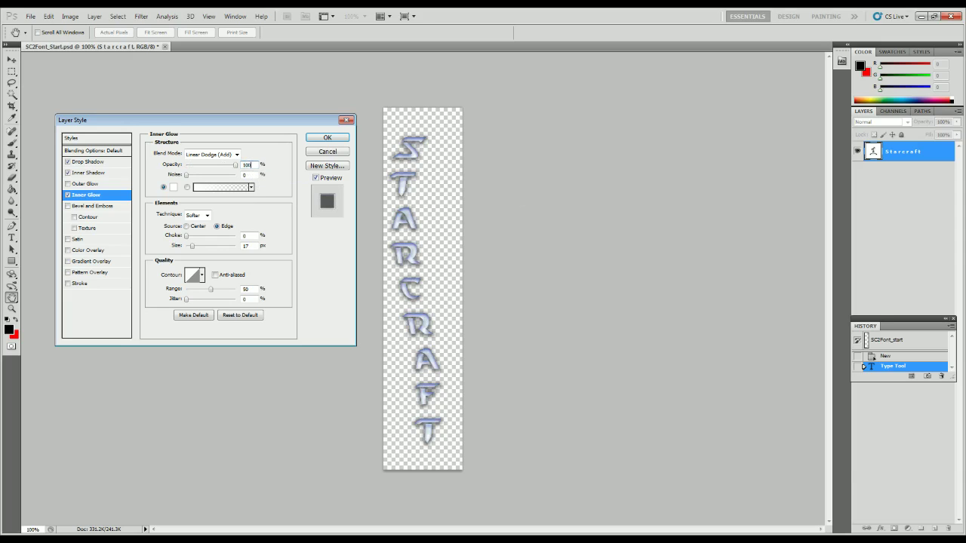
text(15)
Set the inner glow choke to 60% and size 2 px, then enable Bevel and Emboss
drag(187, 240, 216, 241)
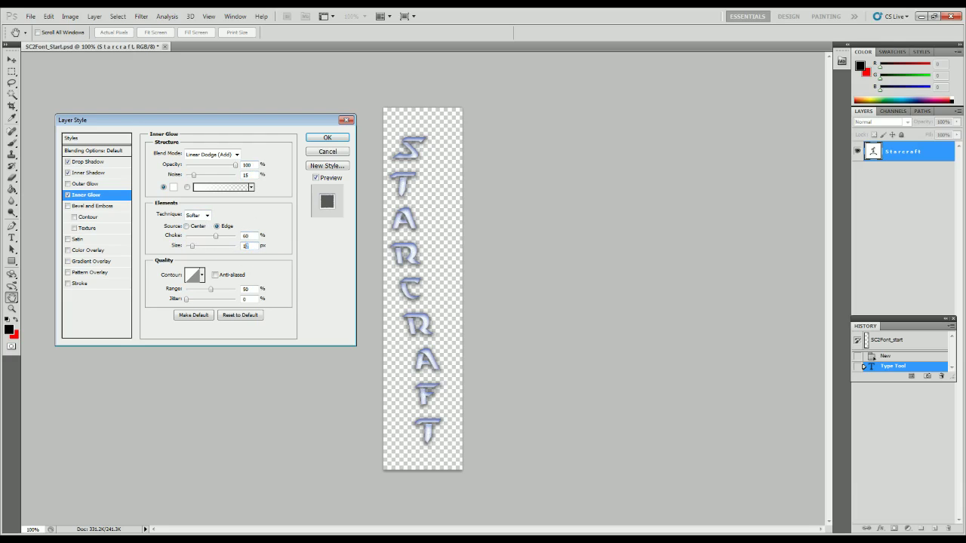
text(2)
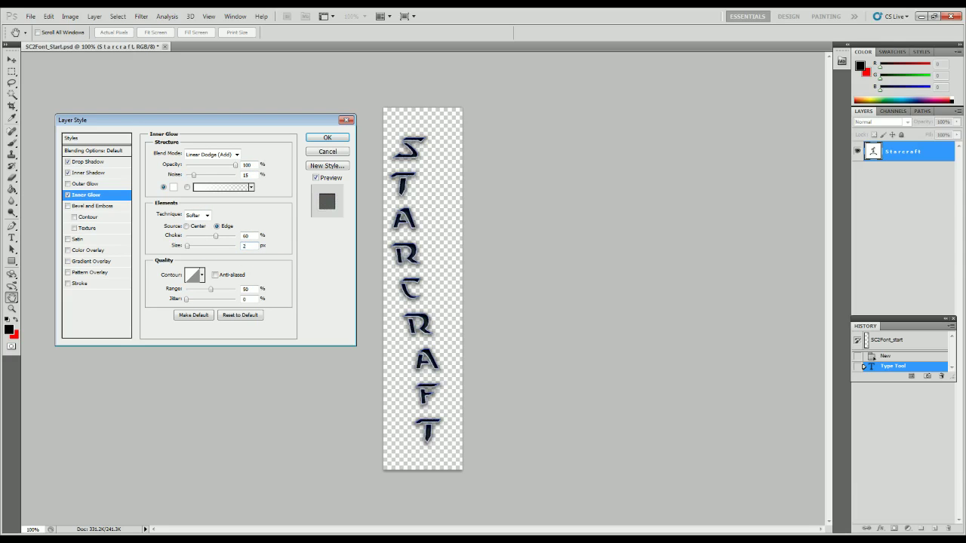
click(113, 210)
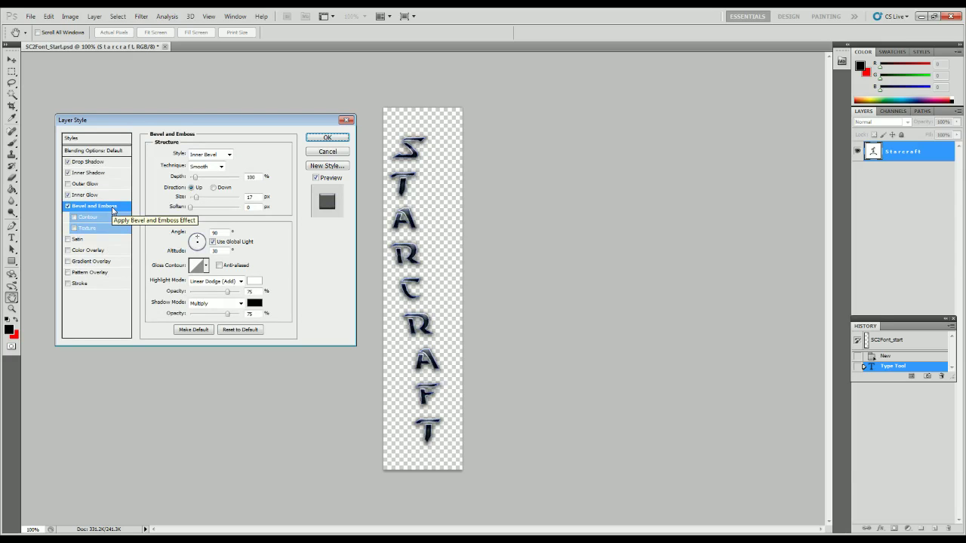
Set the bevel technique to Chisel Hard with 1000% depth and 5 px size
click(198, 168)
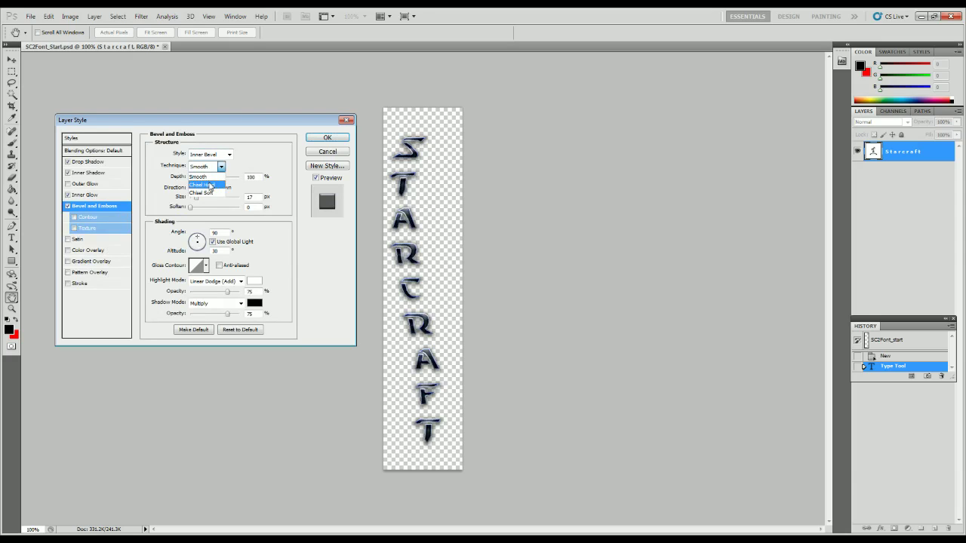
click(210, 185)
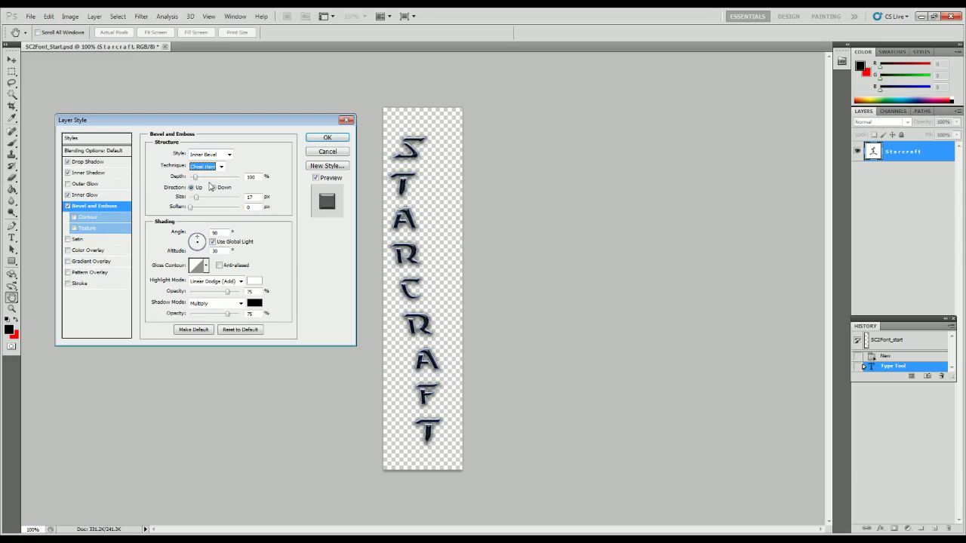
double_click(252, 177)
text(1000)
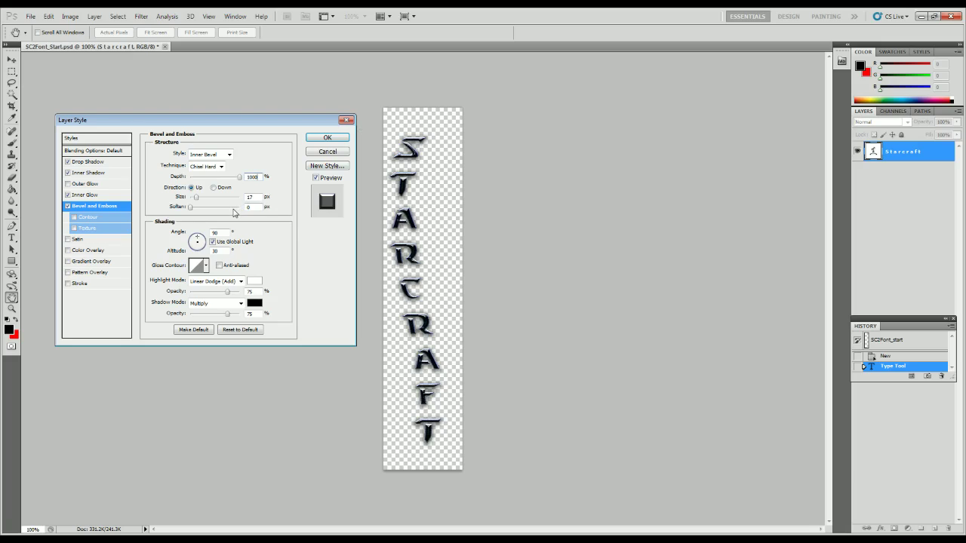
key(Tab)
text(5)
Set the lighting altitude to 25 and the bevel highlight colour to orange #fe9b0f
click(219, 251)
text(25)
click(256, 283)
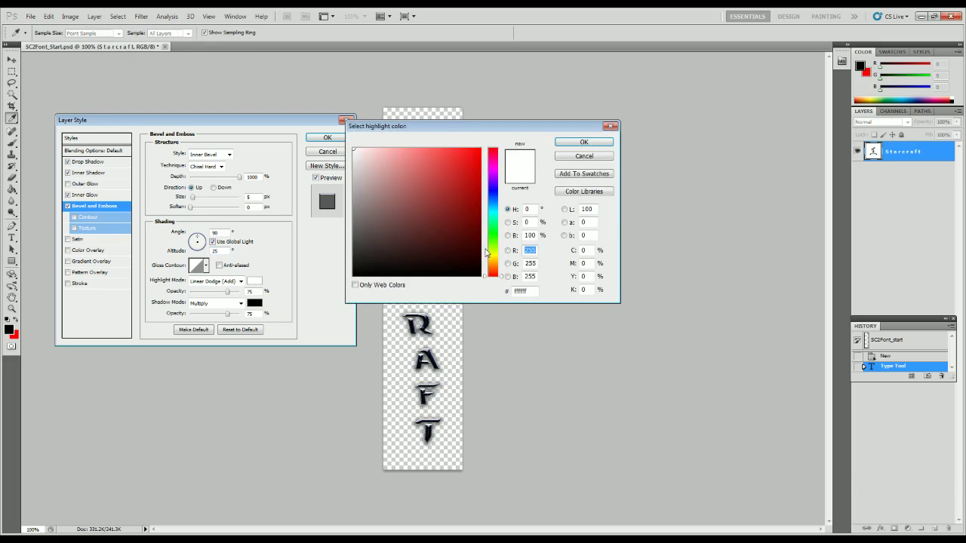
text(fe9)
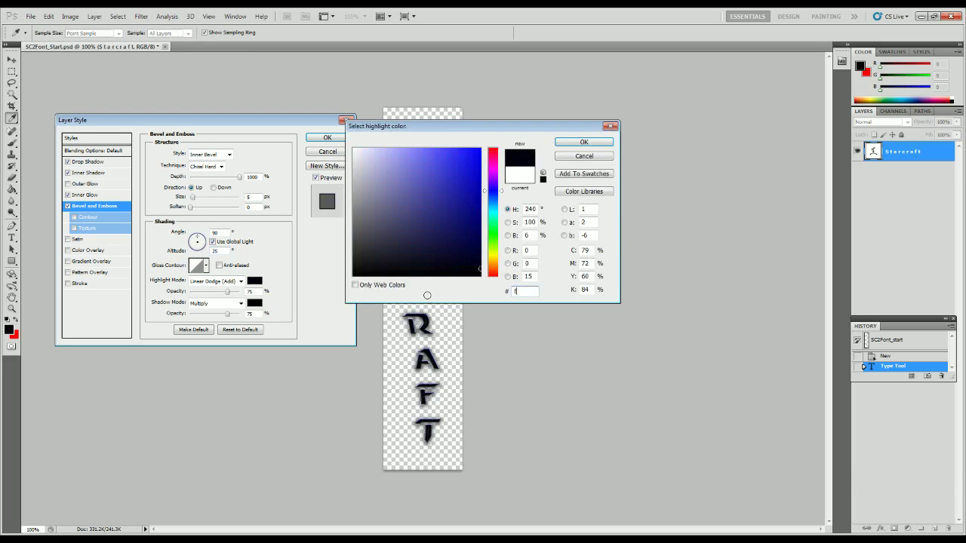
text(b0f)
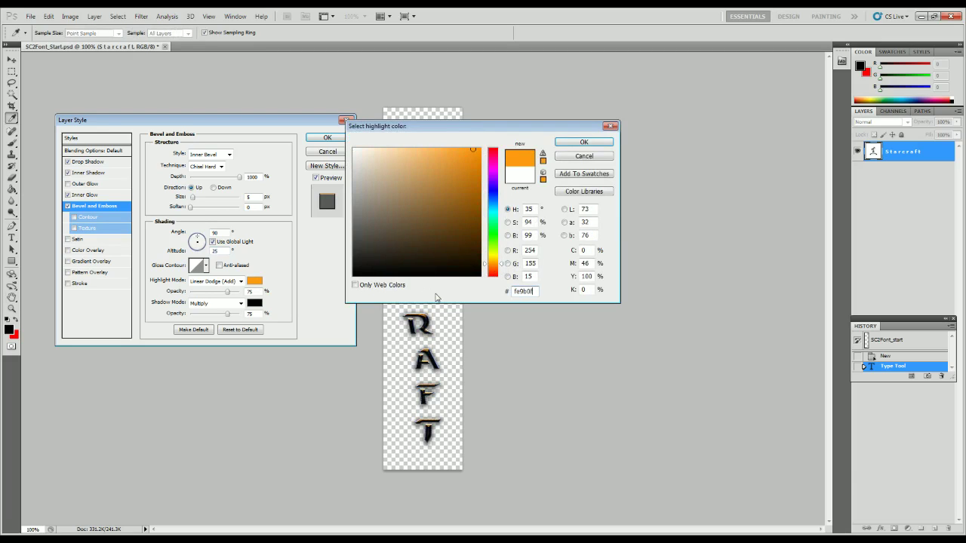
click(575, 148)
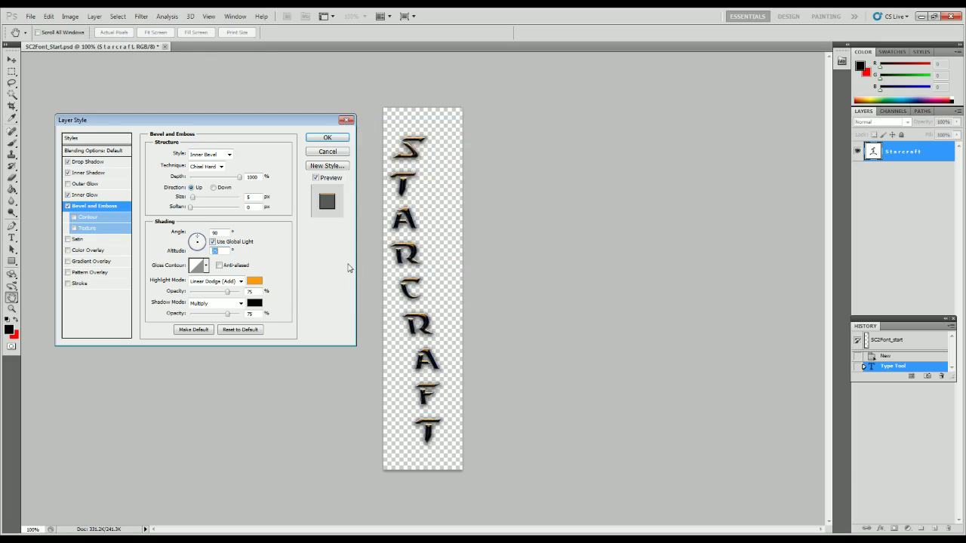
Make the bevel shadow Vivid Light with blue-grey colour #6193a7
click(238, 304)
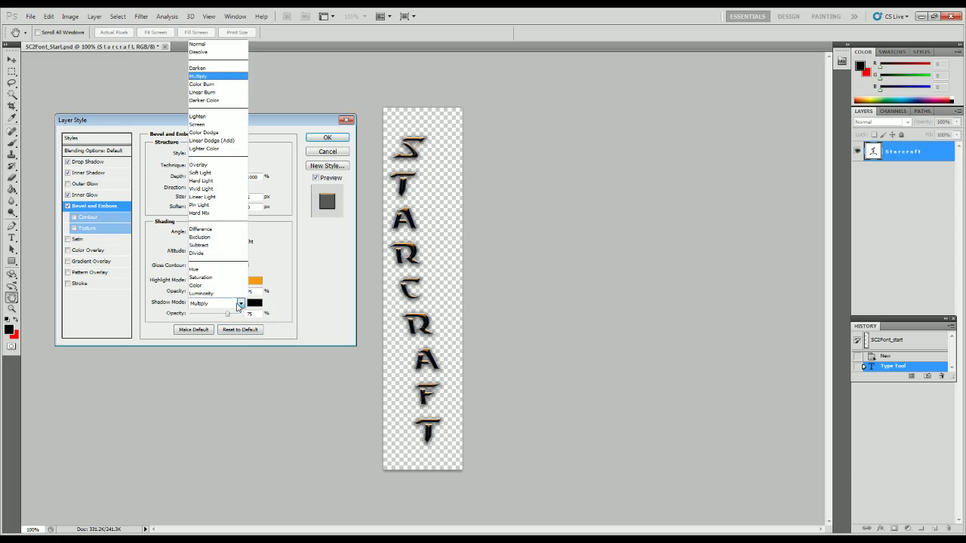
click(229, 188)
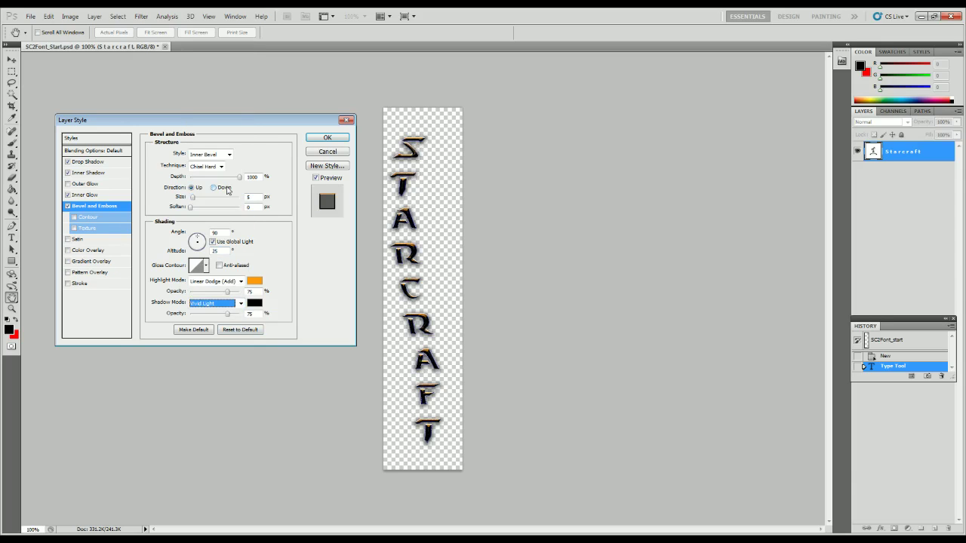
click(252, 302)
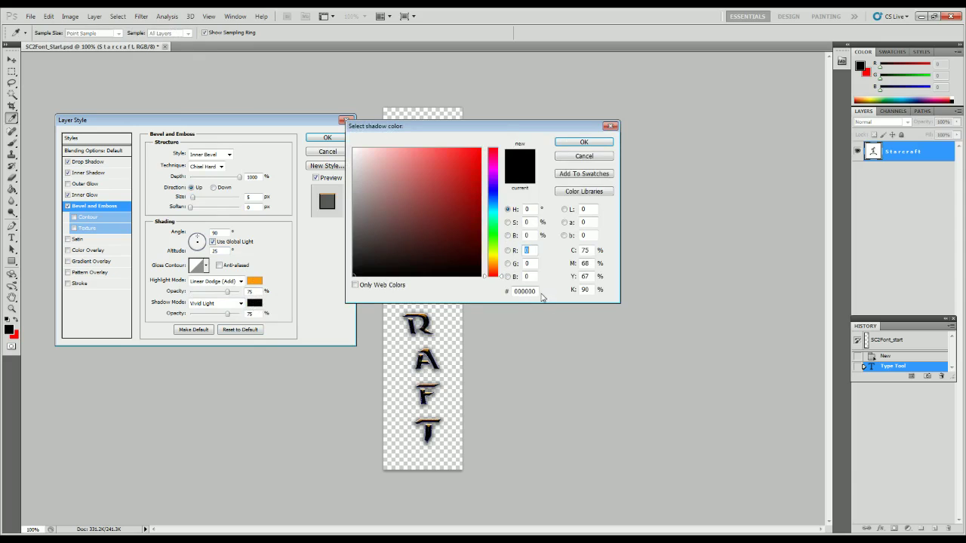
drag(535, 291, 514, 291)
text(6193a7)
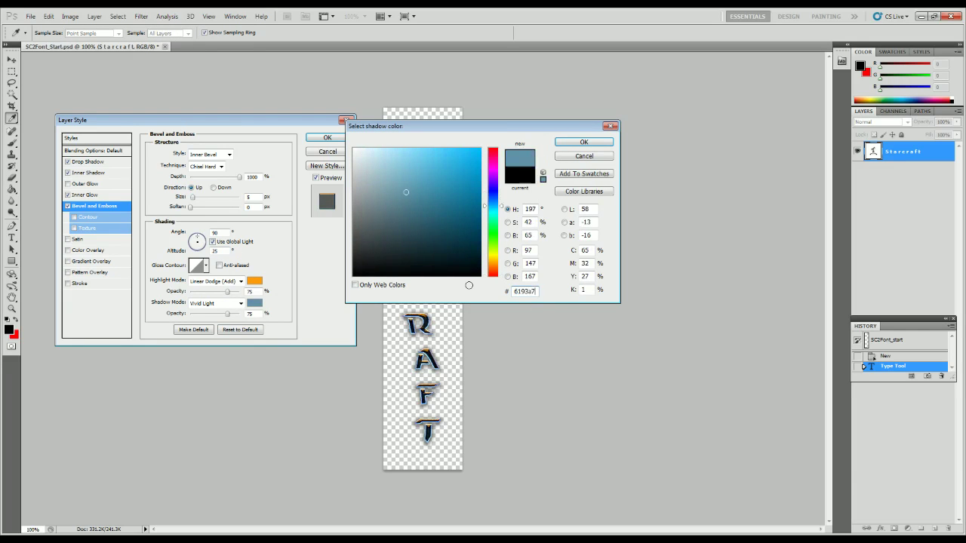
click(566, 142)
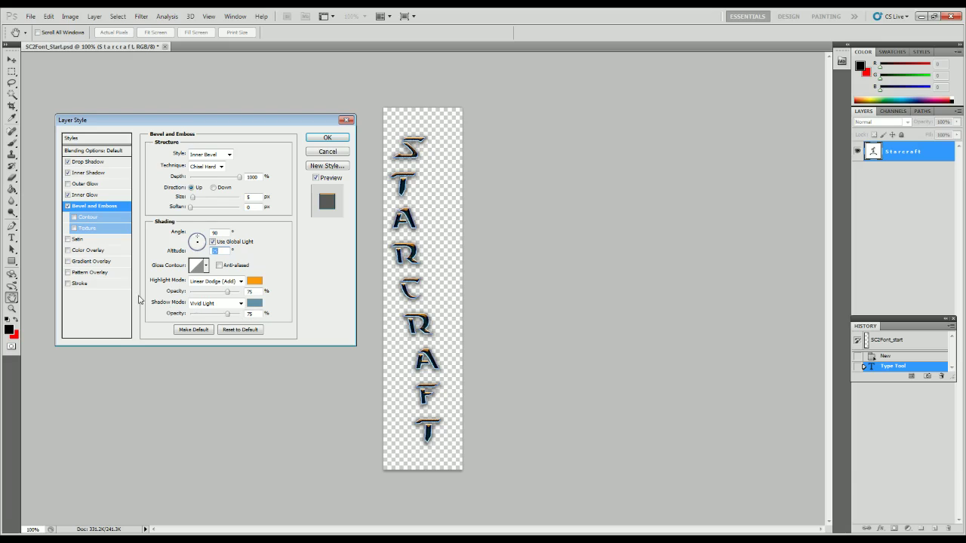
Turn on Satin and give it the navy colour #142c4e
click(78, 240)
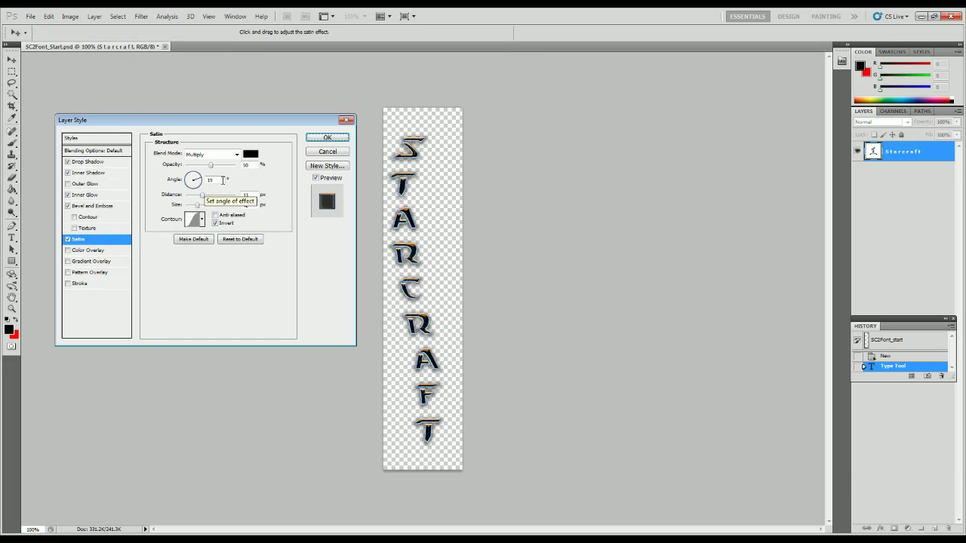
double_click(248, 164)
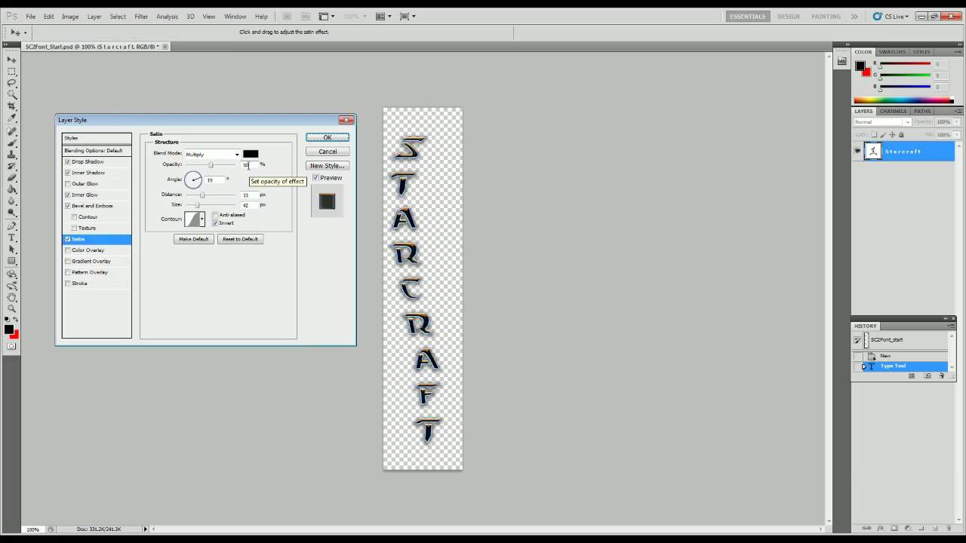
click(252, 154)
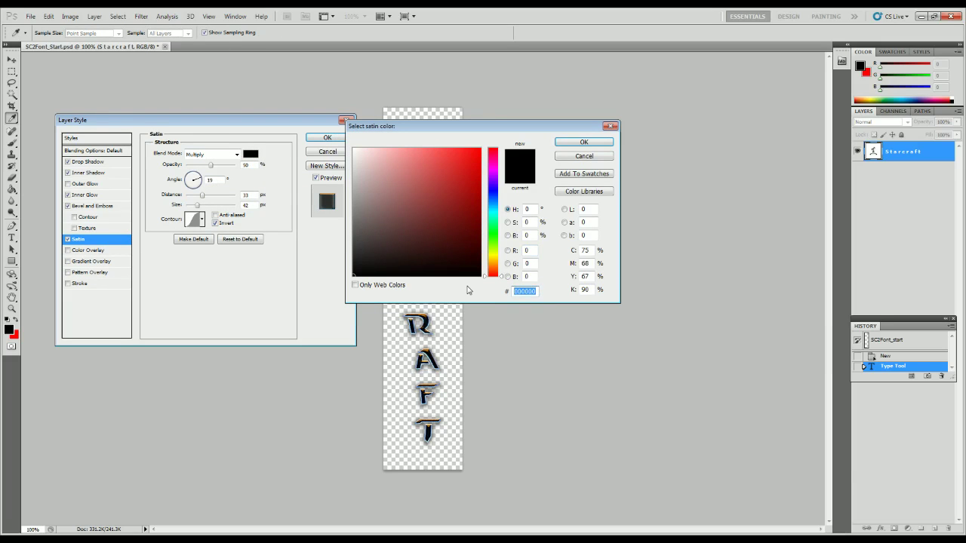
text(142)
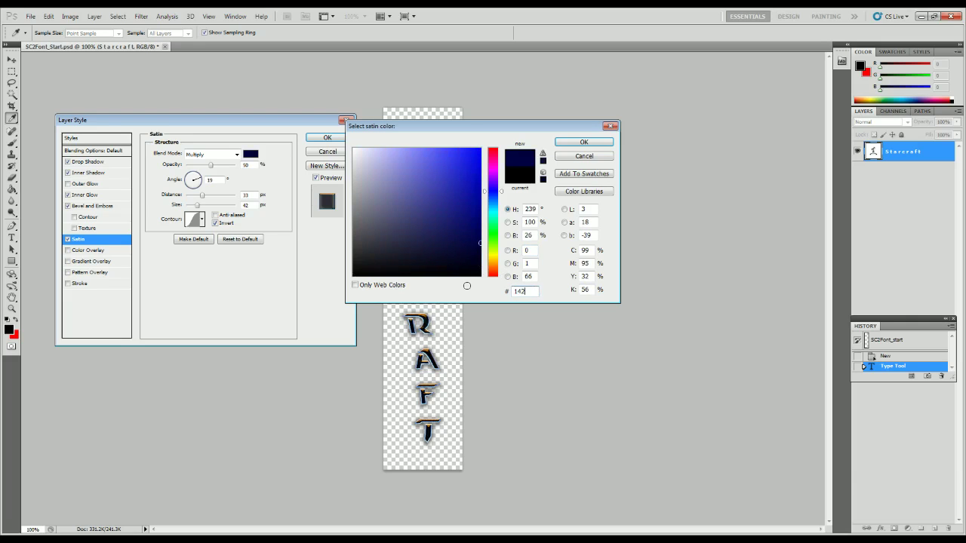
text(c4e)
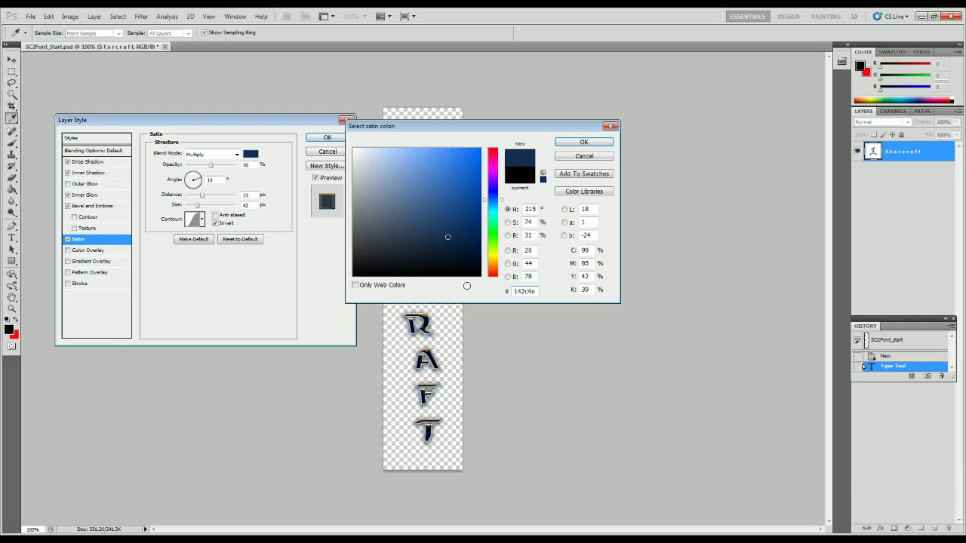
click(568, 143)
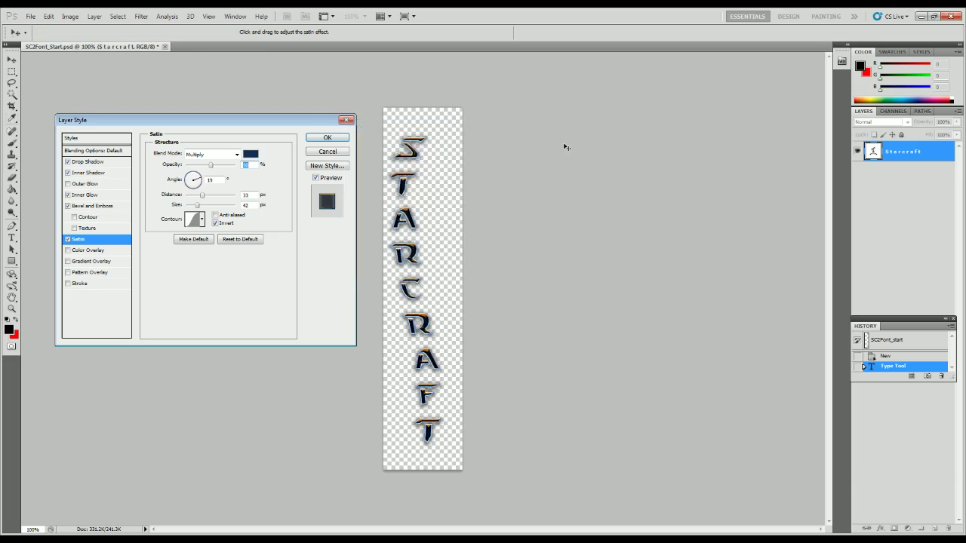
Adjust the satin angle and opacity fields and set its distance to 6 px
click(213, 179)
key(shift+Tab)
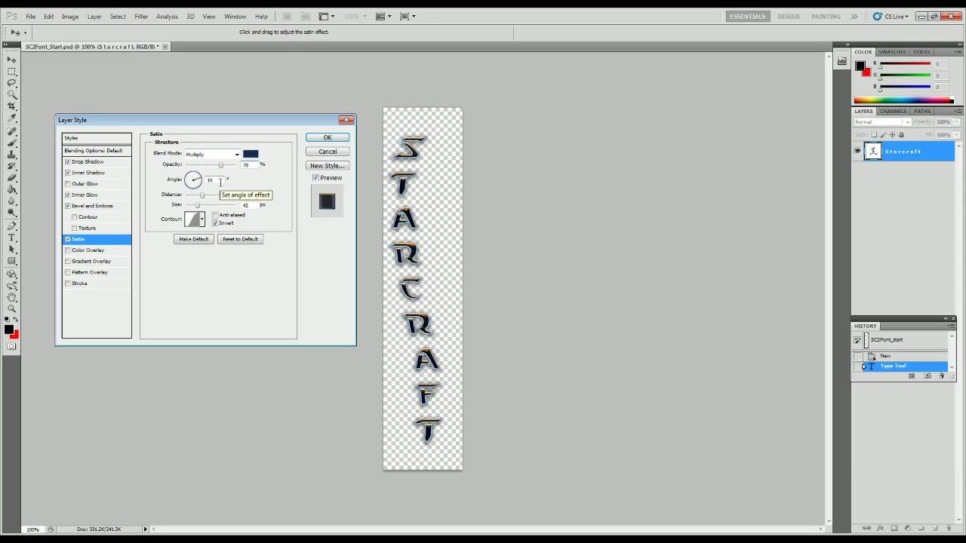
click(213, 180)
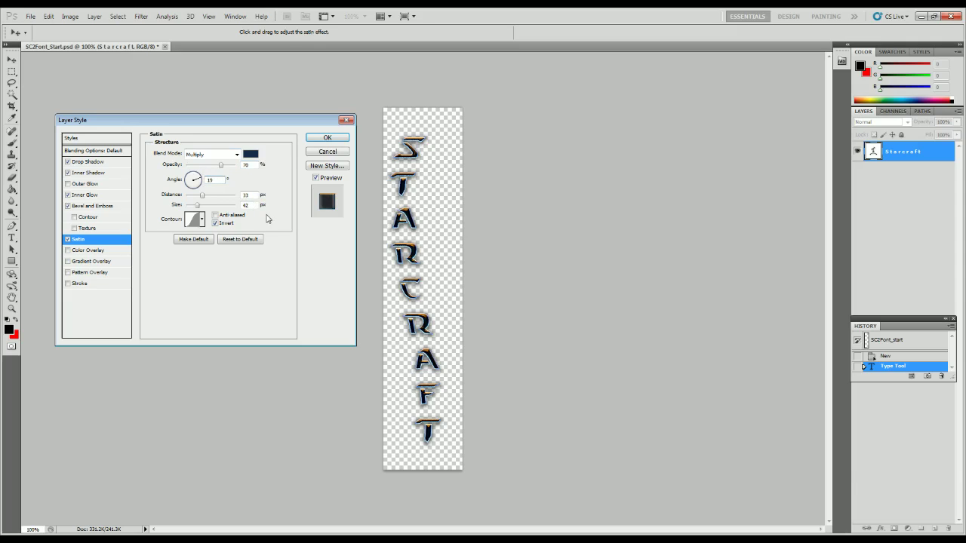
double_click(246, 195)
text(6)
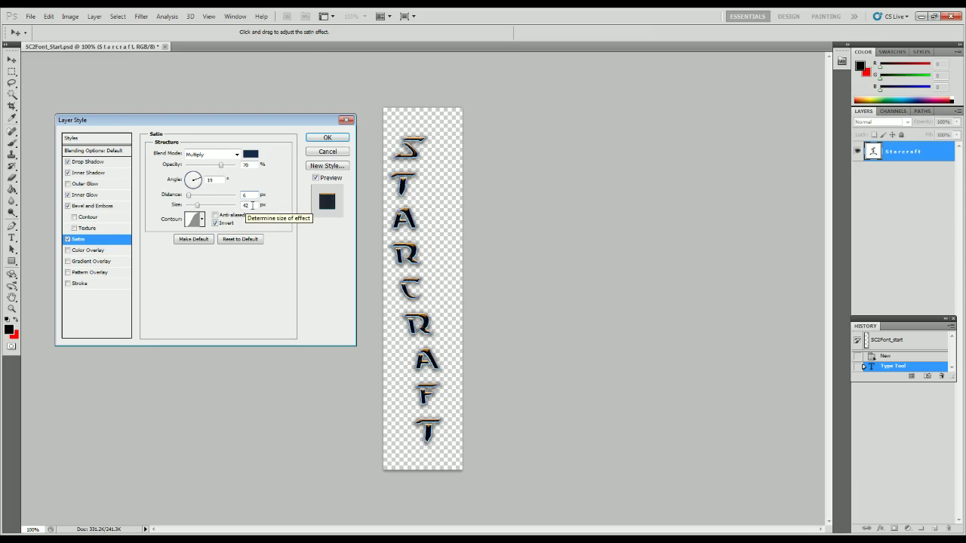
click(252, 204)
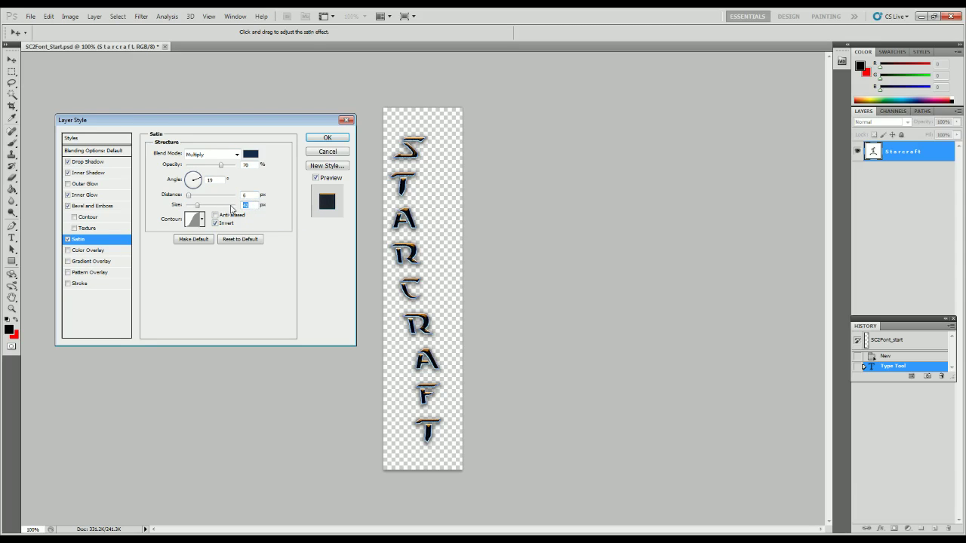
Enter 8 in the bevel settings and turn on the bevel's Contour option
text(8)
click(114, 217)
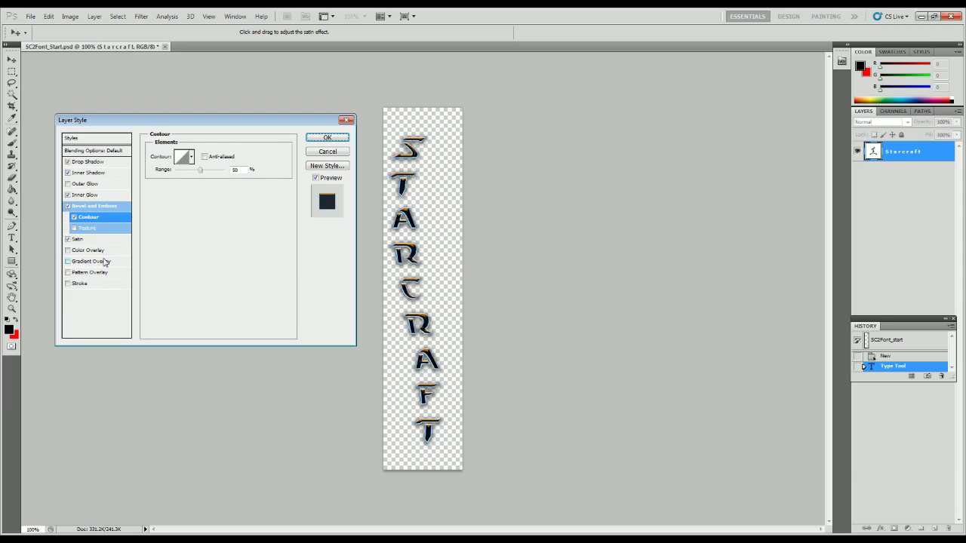
key(Tab)
Add a Gravel pattern overlay in Hard Light at 100% opacity, scaled to 43%
click(84, 273)
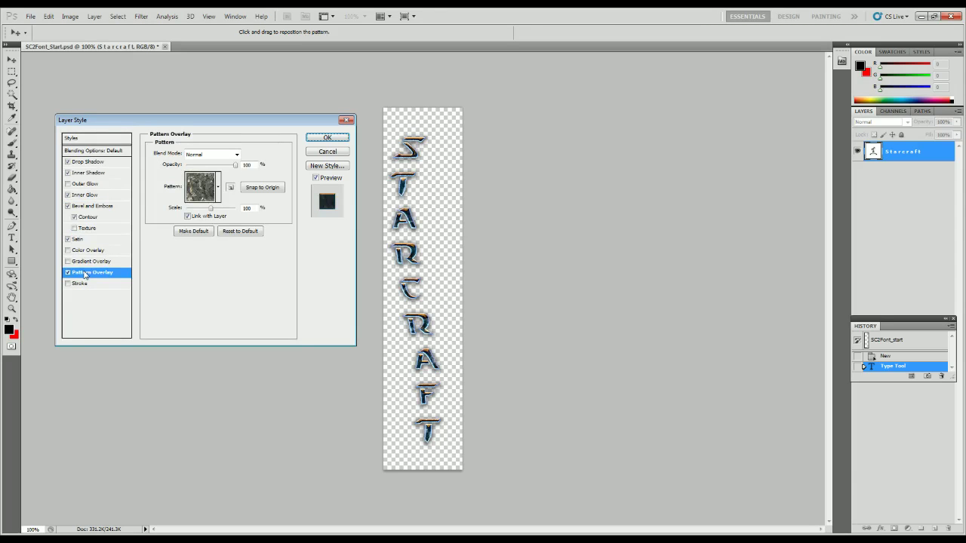
click(203, 194)
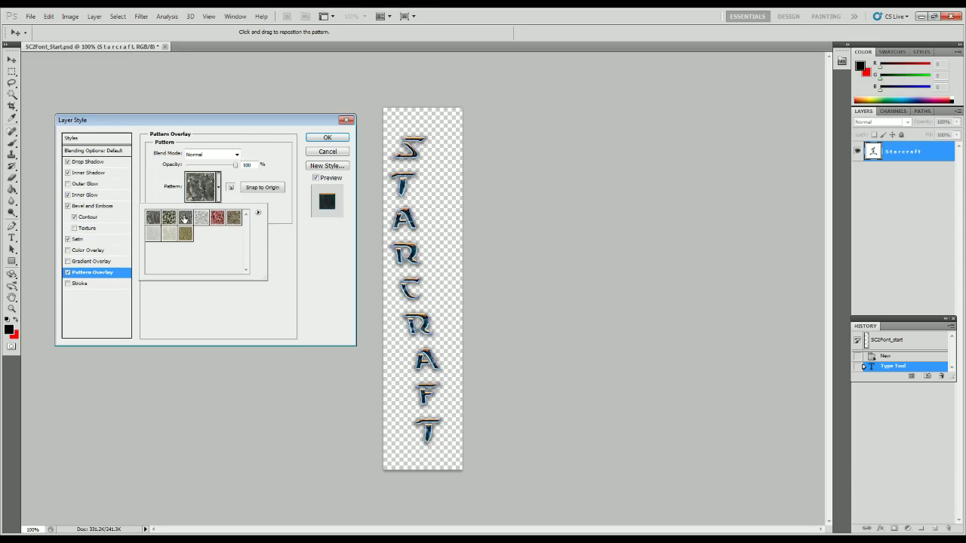
click(185, 219)
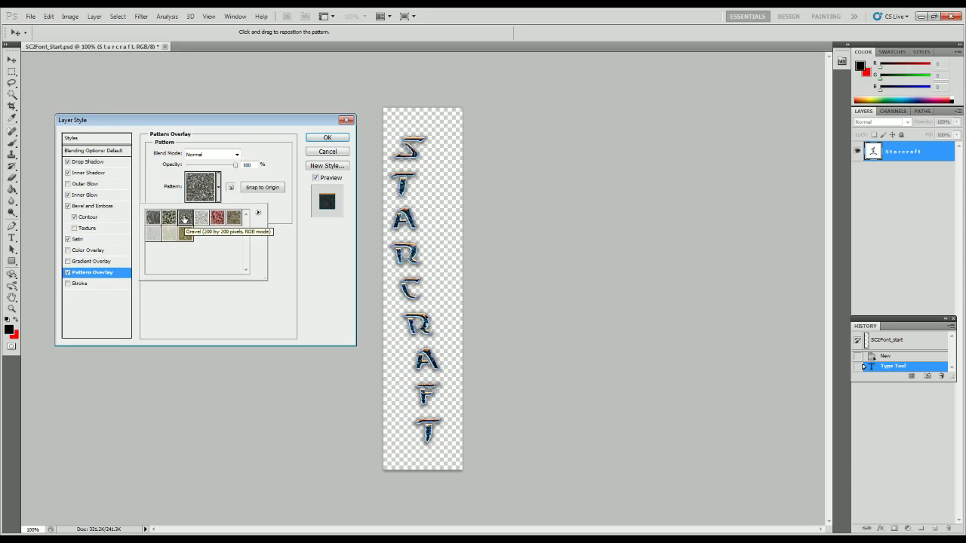
click(213, 154)
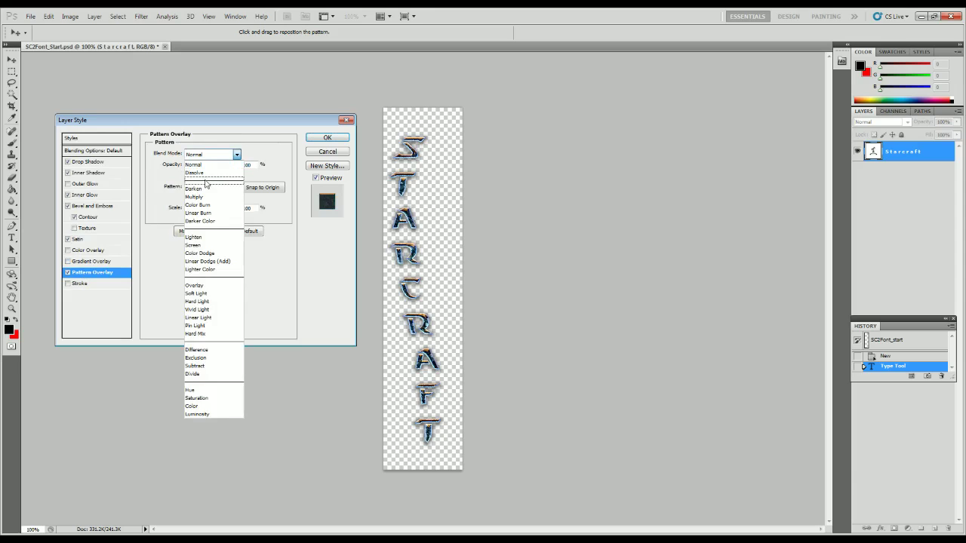
click(202, 301)
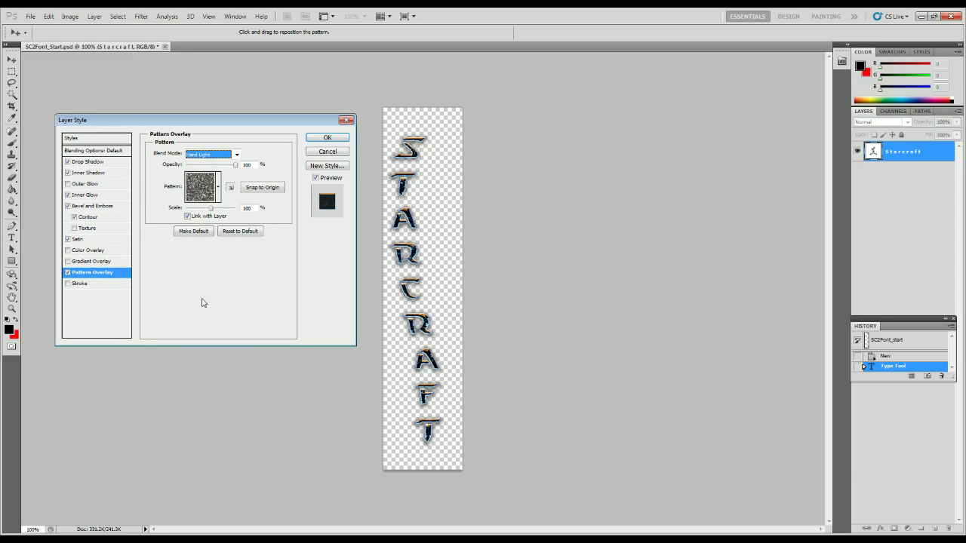
key(Tab)
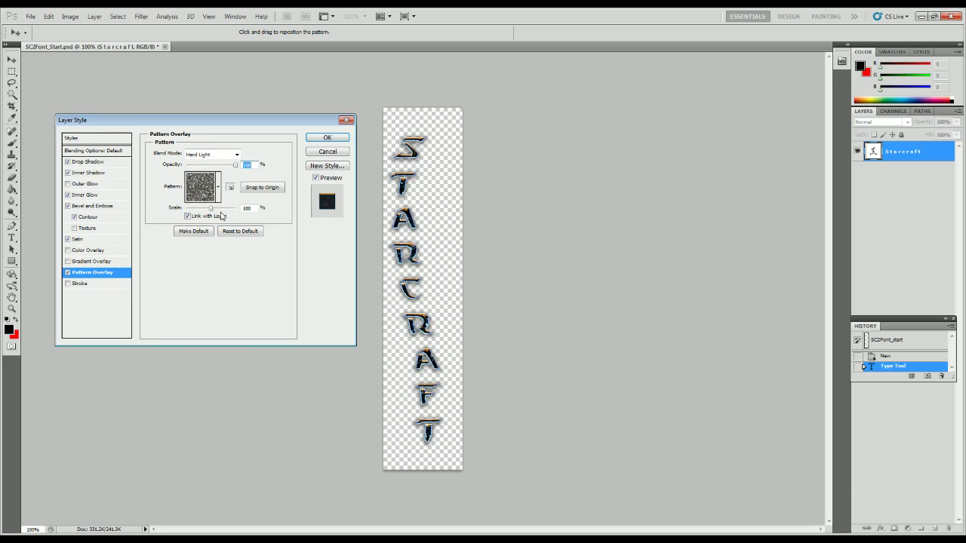
drag(210, 209, 205, 211)
text(43)
Apply the six layer effects and zoom the lettering to 200% for inspection
click(327, 139)
click(11, 309)
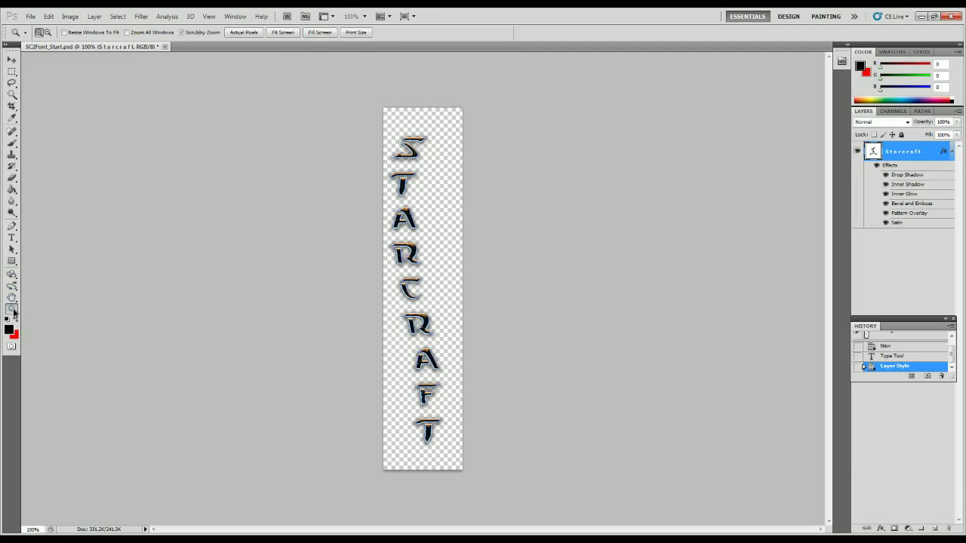
click(442, 225)
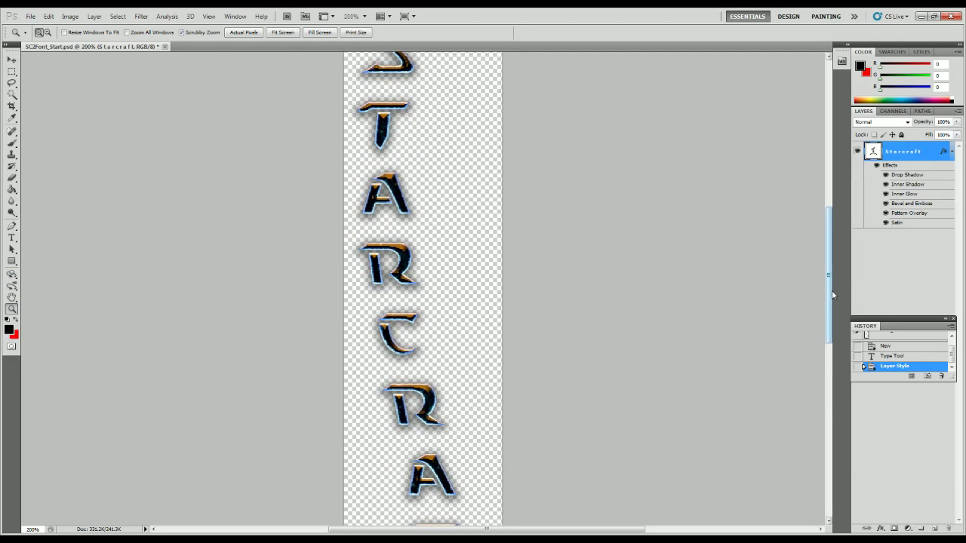
drag(828, 294, 802, 280)
Check the canvas background colour options, return the view to 100%, and select the Move tool
right_click(216, 276)
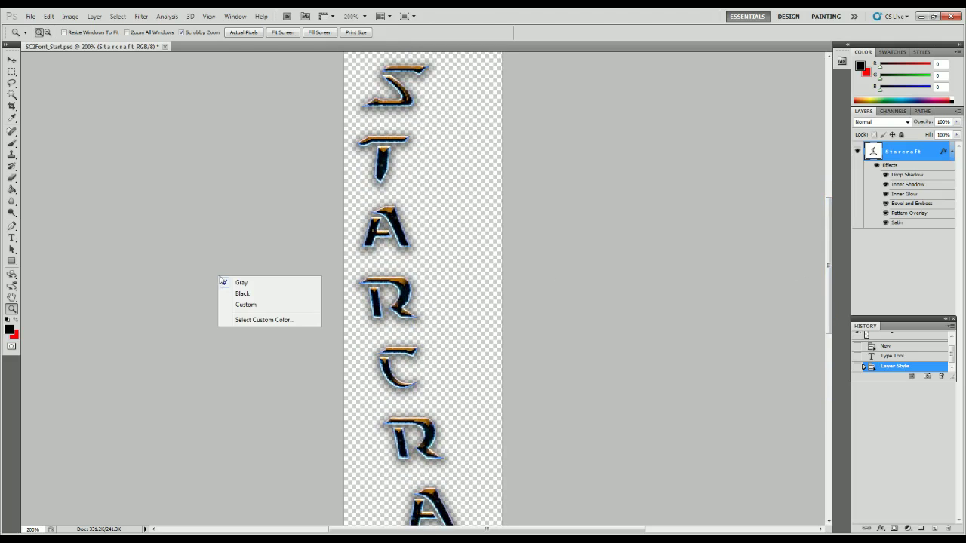
click(15, 310)
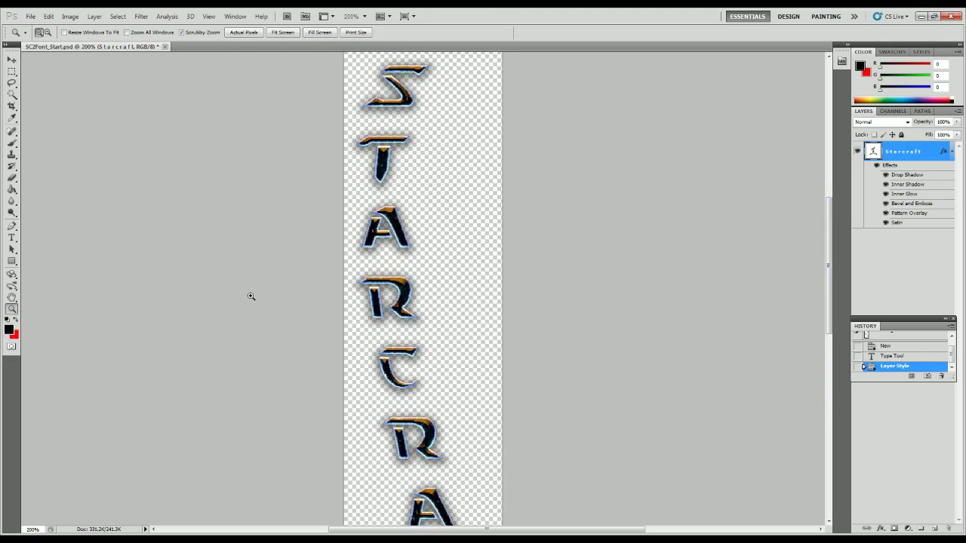
right_click(116, 473)
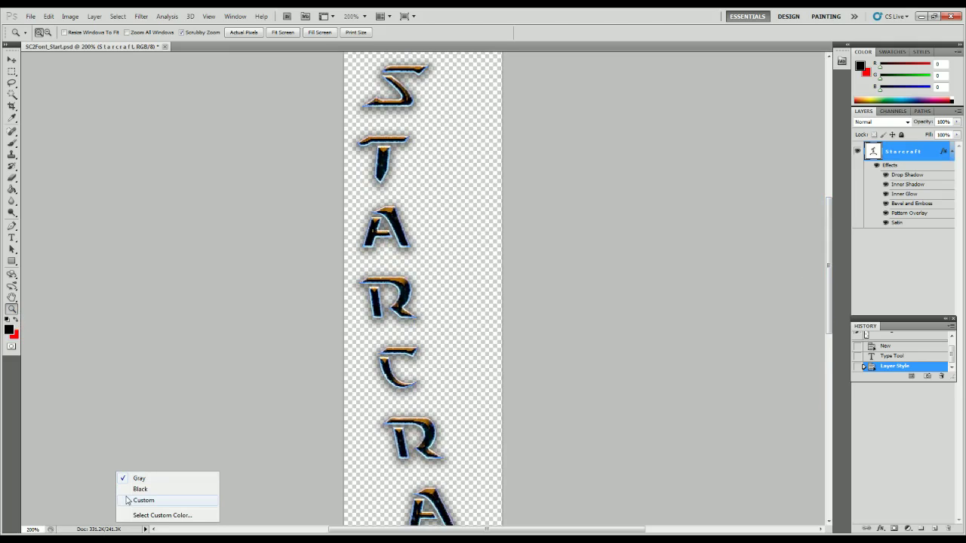
click(36, 311)
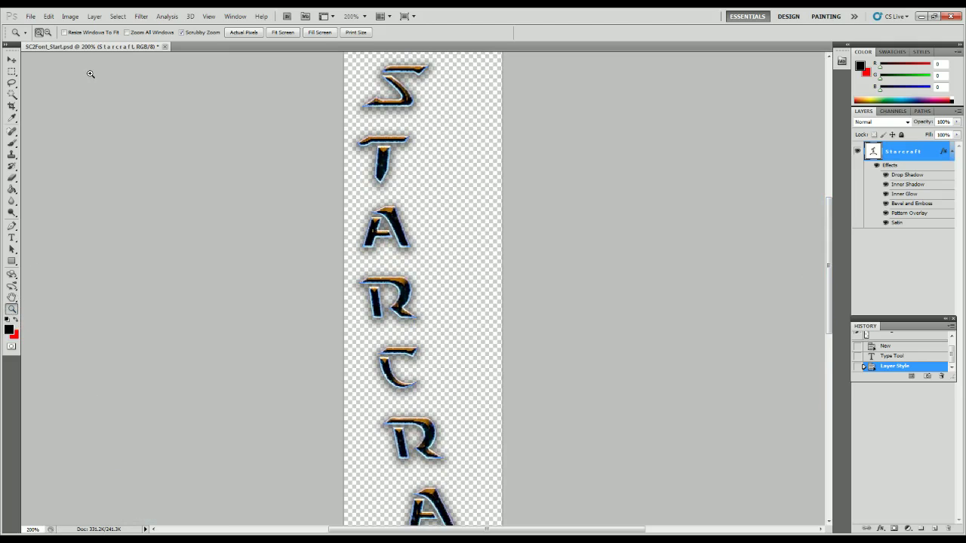
alt+click(113, 135)
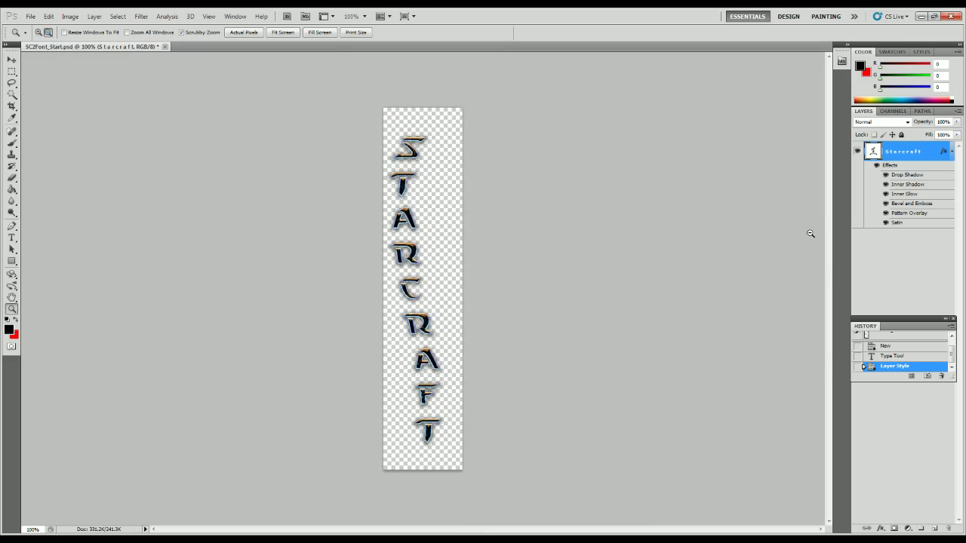
click(11, 60)
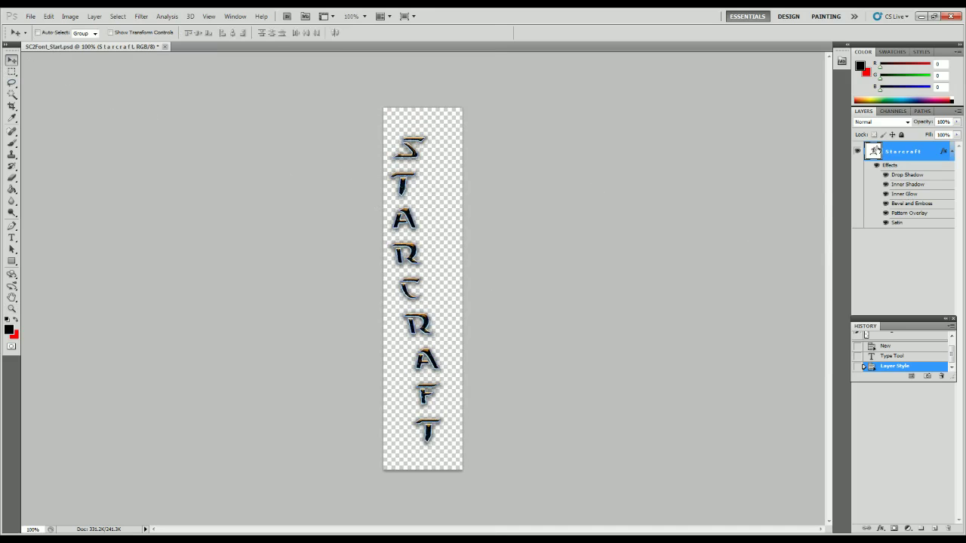
Recolour the STARCRAFT text pure white and shift the layer slightly right
double_click(874, 149)
click(326, 32)
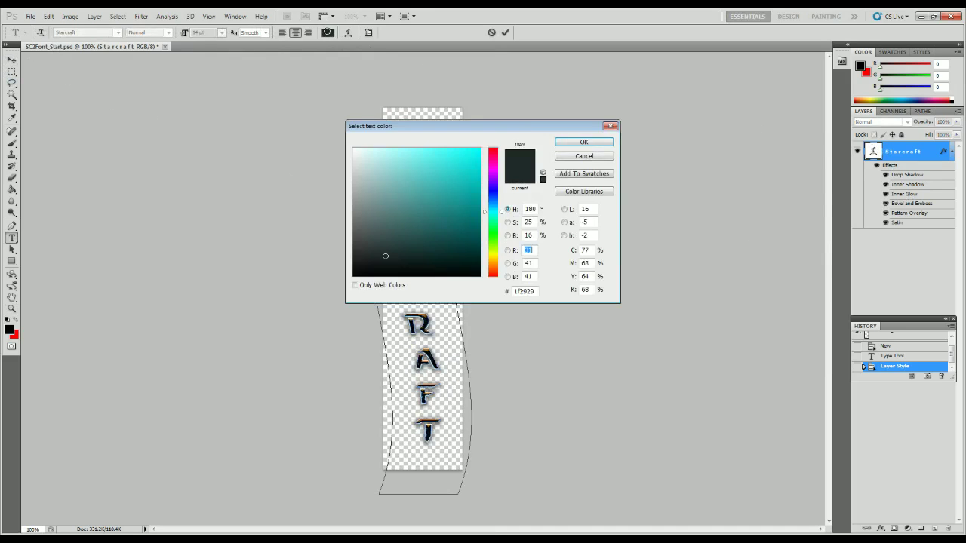
drag(378, 158, 312, 125)
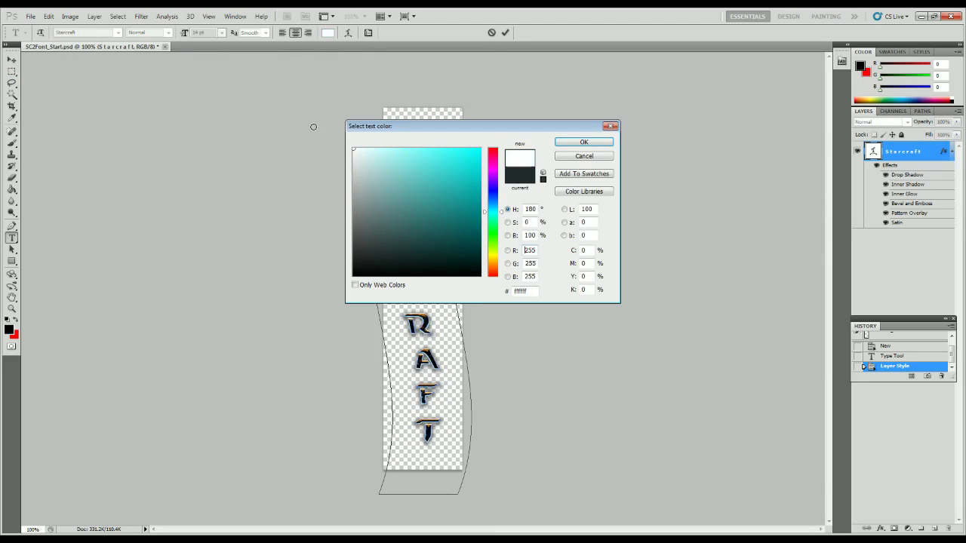
click(609, 145)
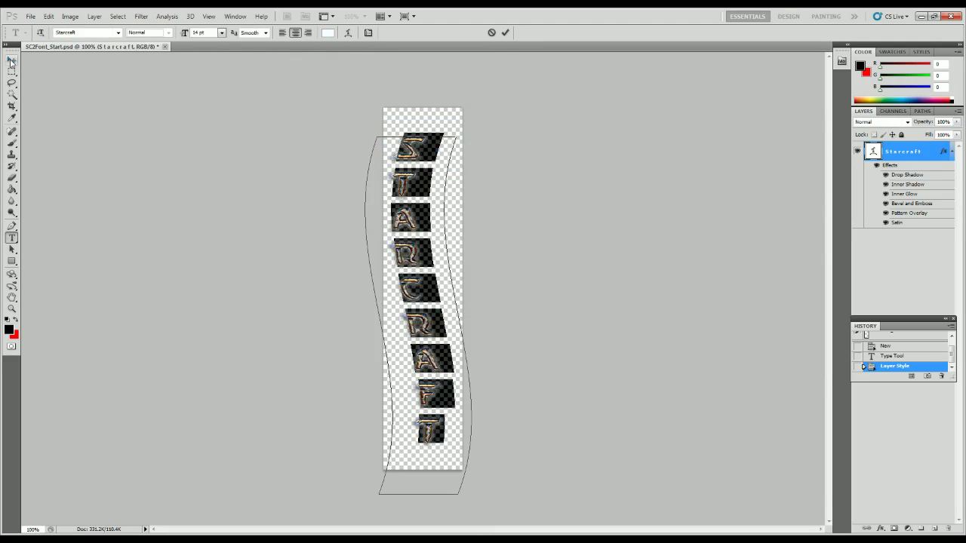
click(12, 61)
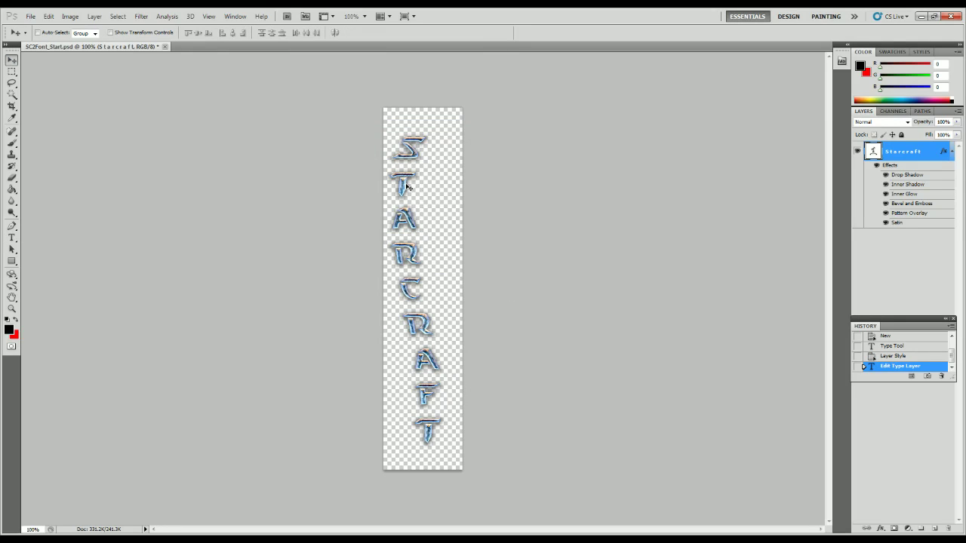
drag(406, 186, 413, 187)
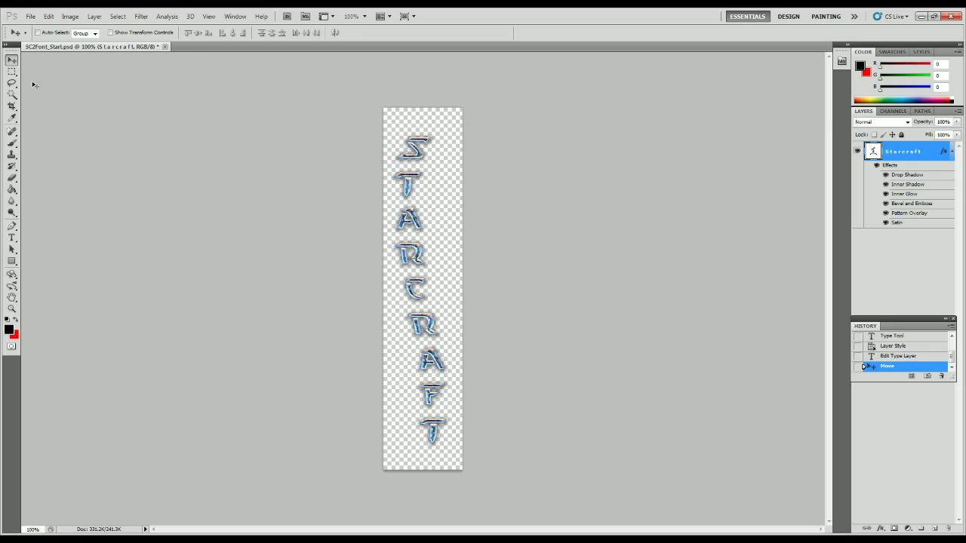
Recolour the STARCRAFT text bright red (#f51616) and nudge it slightly upward
double_click(873, 151)
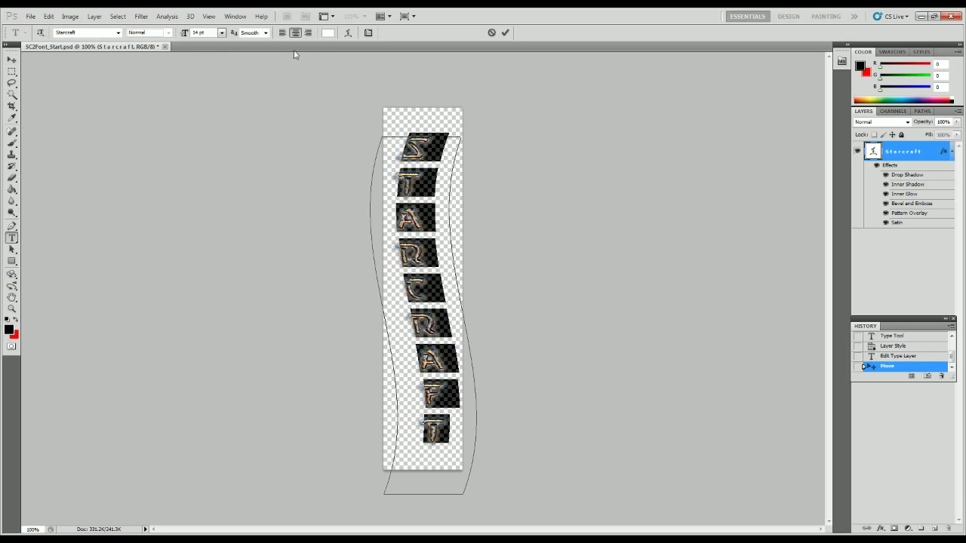
click(330, 32)
click(469, 153)
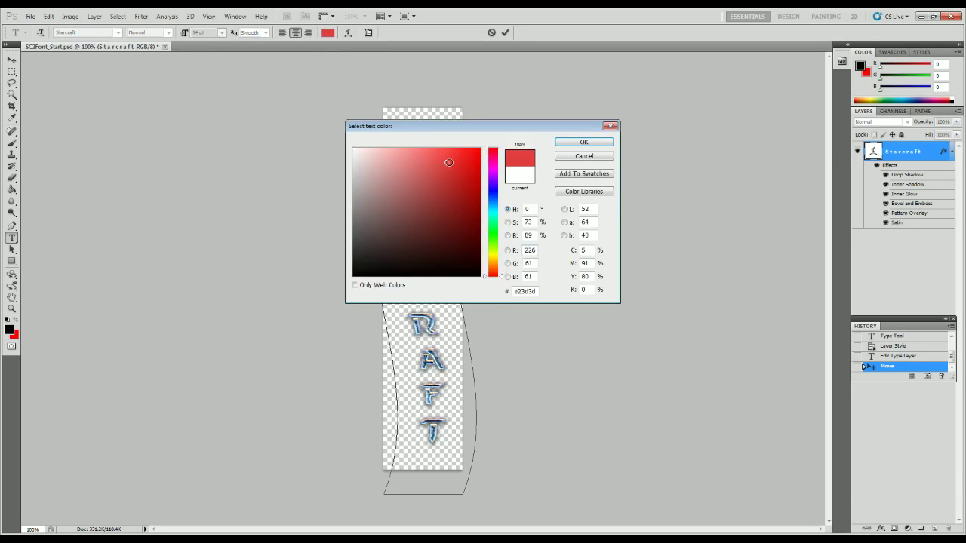
drag(476, 127, 178, 231)
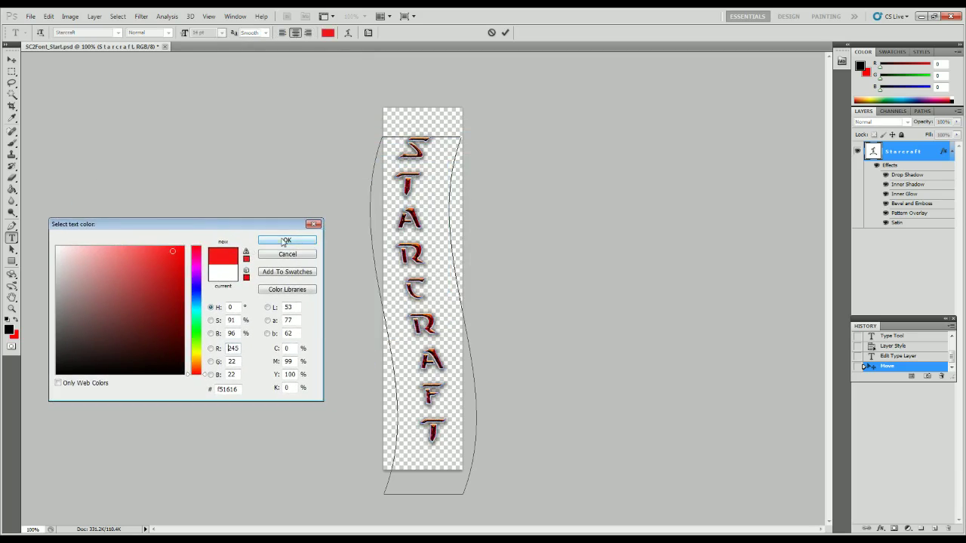
click(278, 241)
click(10, 61)
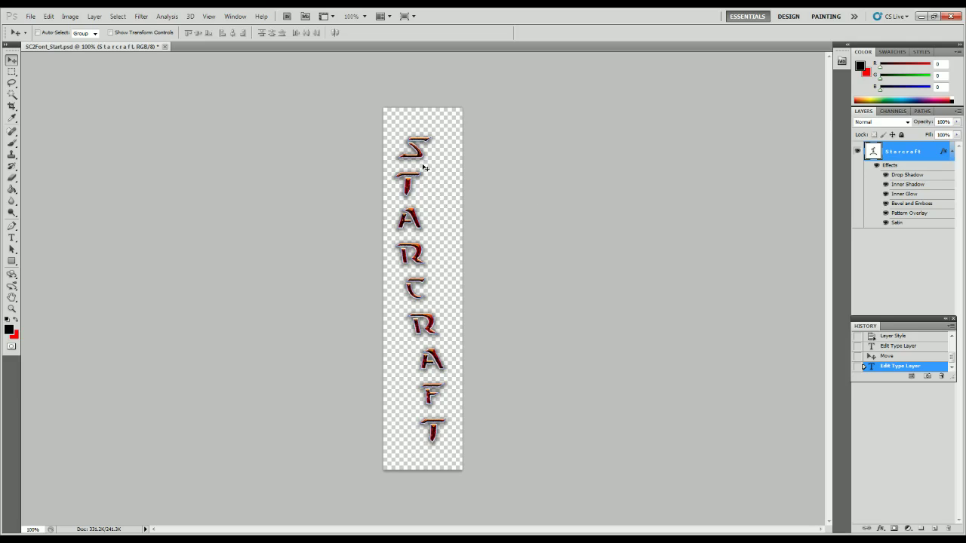
drag(419, 151, 419, 144)
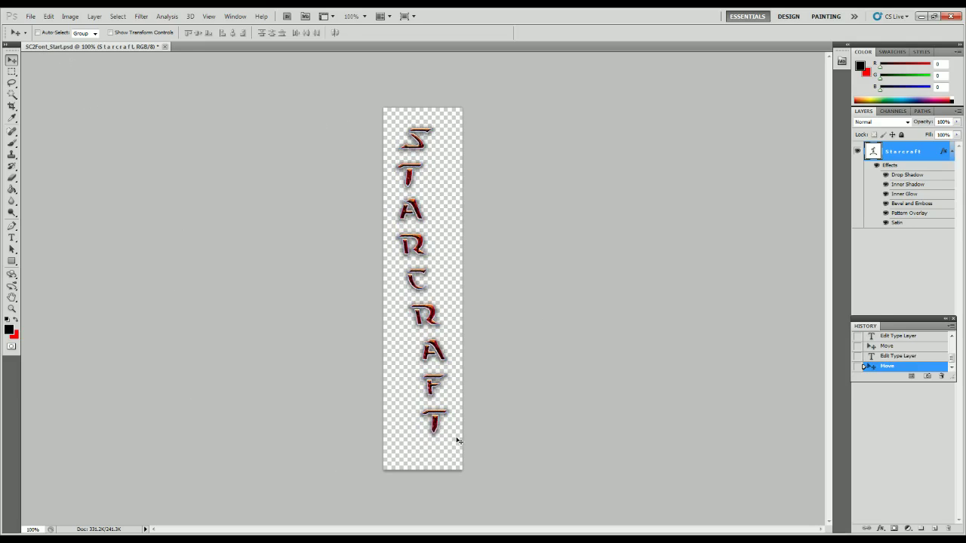
Enlarge the Starcraft text to 16 pt and move it up about 20 px
double_click(873, 152)
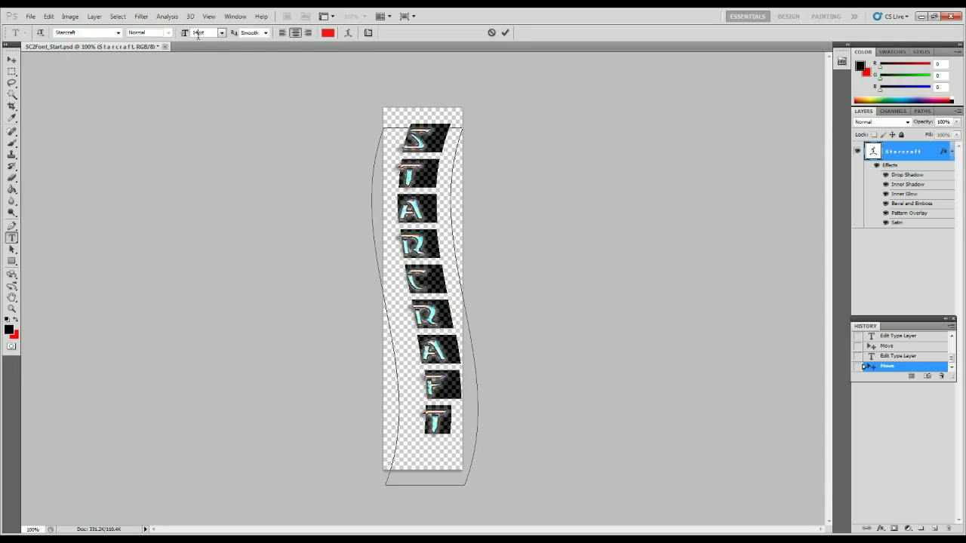
key(Up)
key(Up)
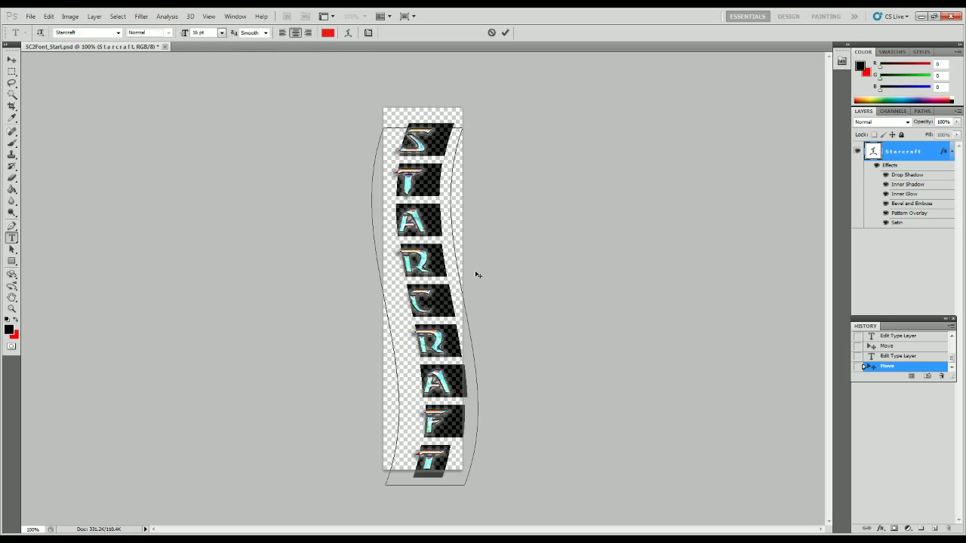
click(426, 264)
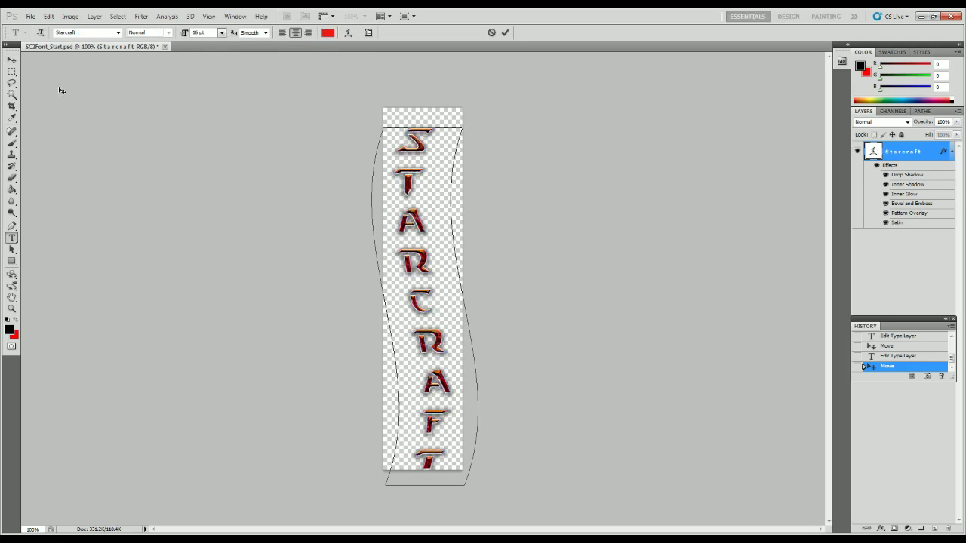
click(12, 60)
drag(423, 253, 419, 238)
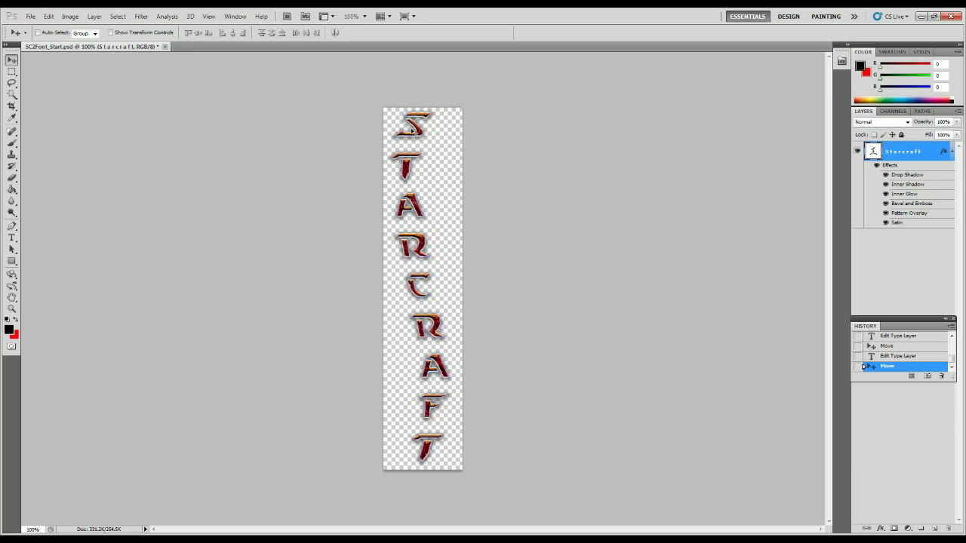
Change the Starcraft text colour back to white
double_click(875, 152)
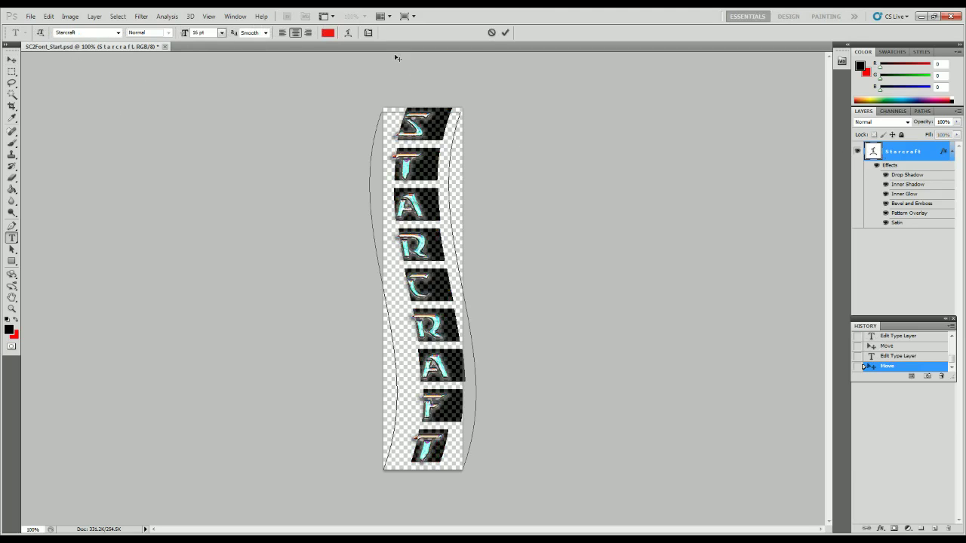
click(328, 32)
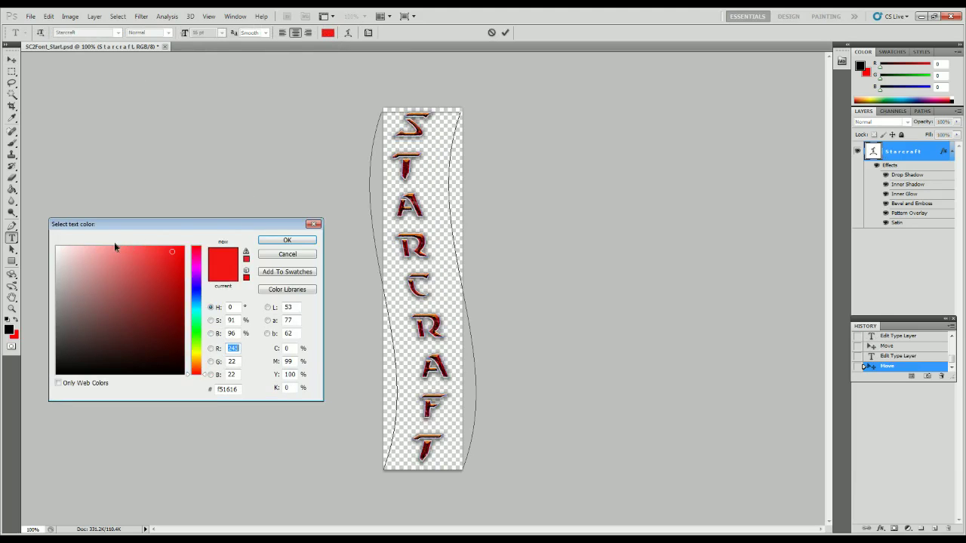
drag(117, 249, 6, 224)
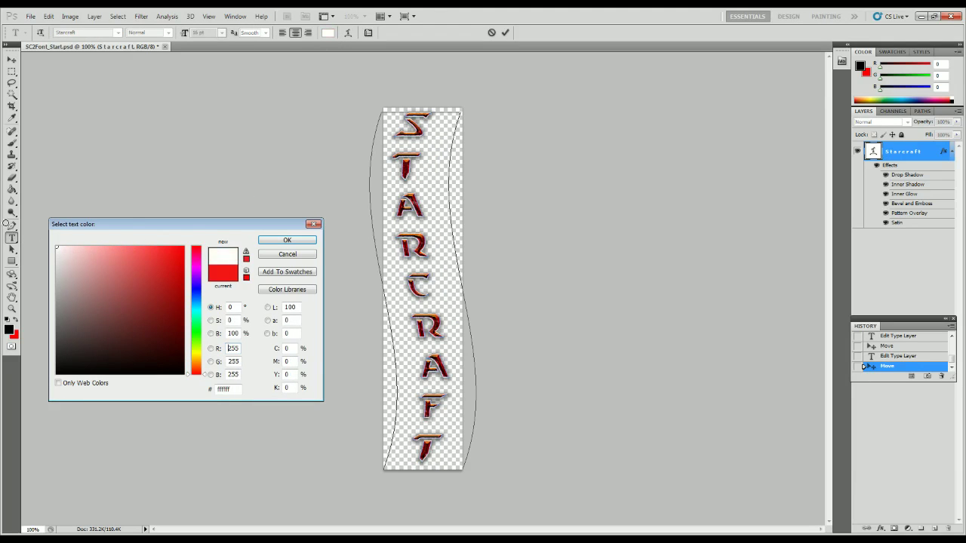
click(277, 243)
click(7, 63)
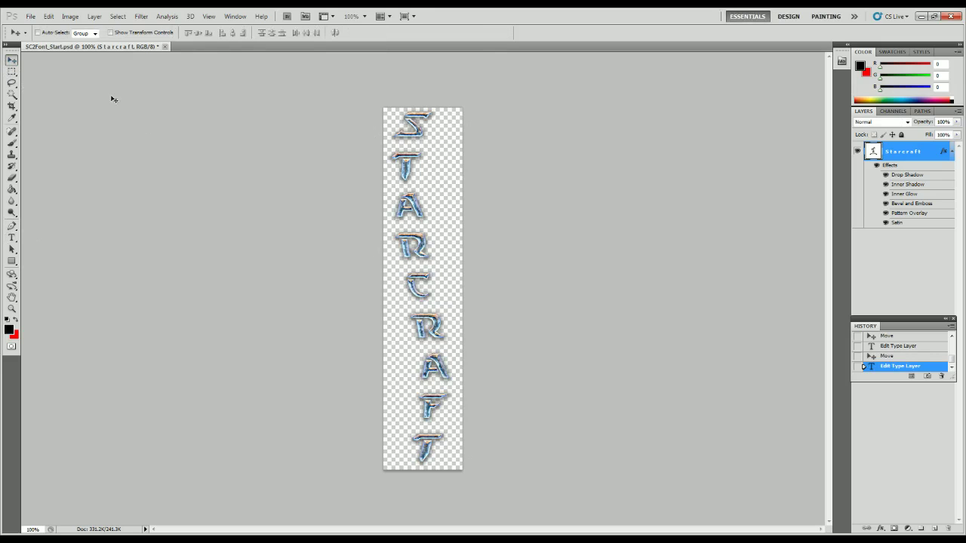
Save the document as SC2Font_End.psd, keeping maximum compatibility
click(39, 22)
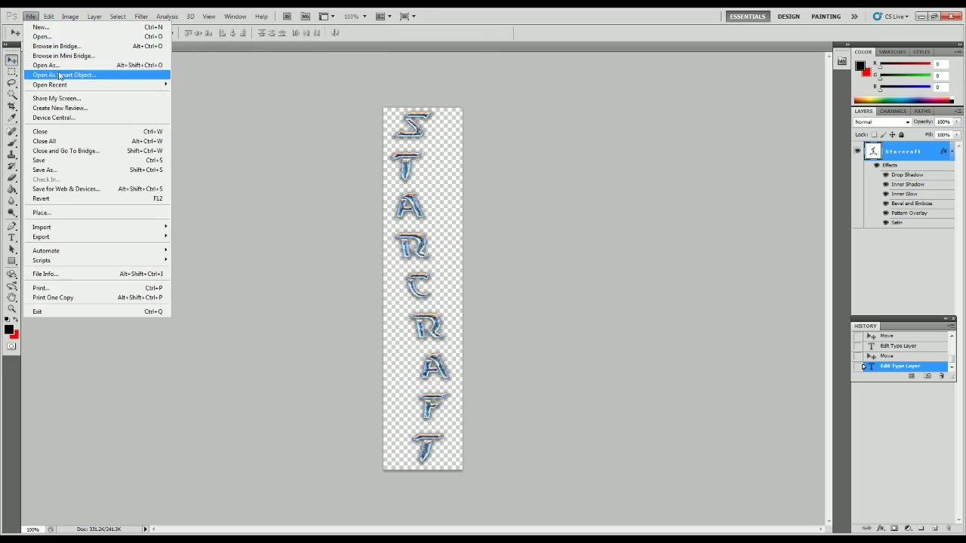
click(59, 168)
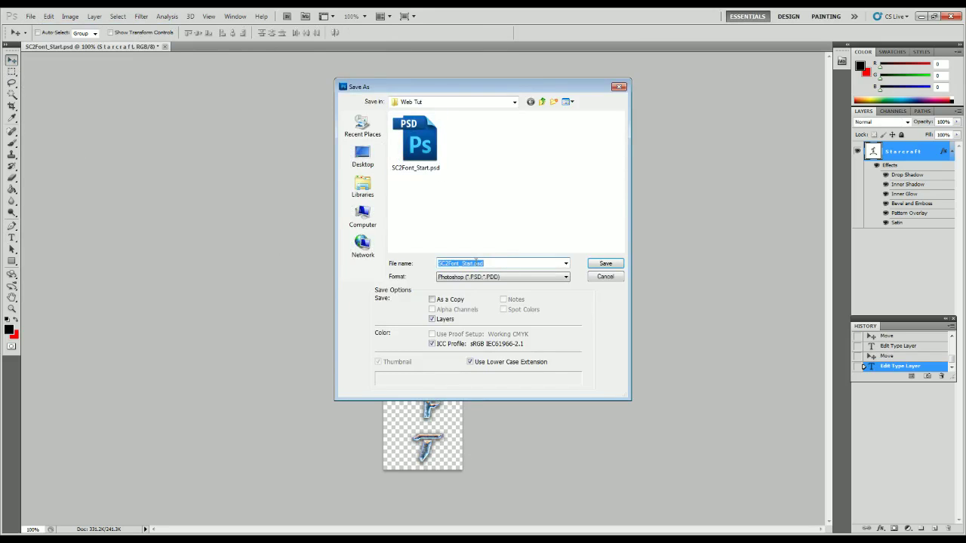
click(477, 261)
text(End)
click(606, 266)
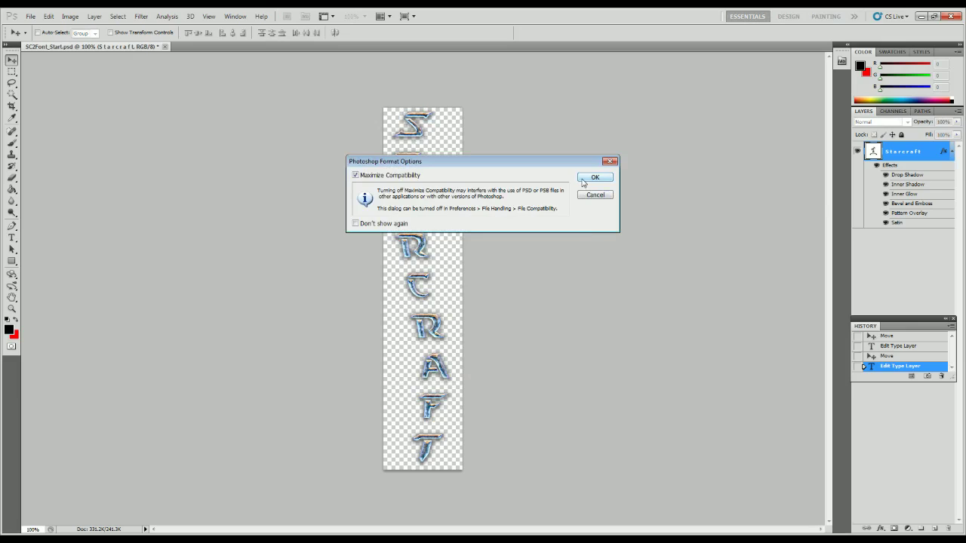
click(594, 182)
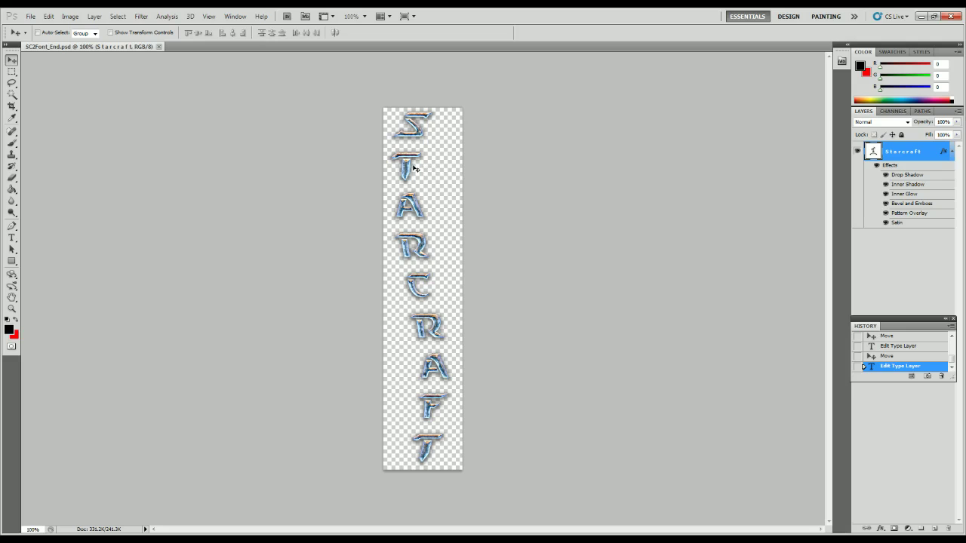
Change the text's warp bend from -30 to 30
double_click(878, 151)
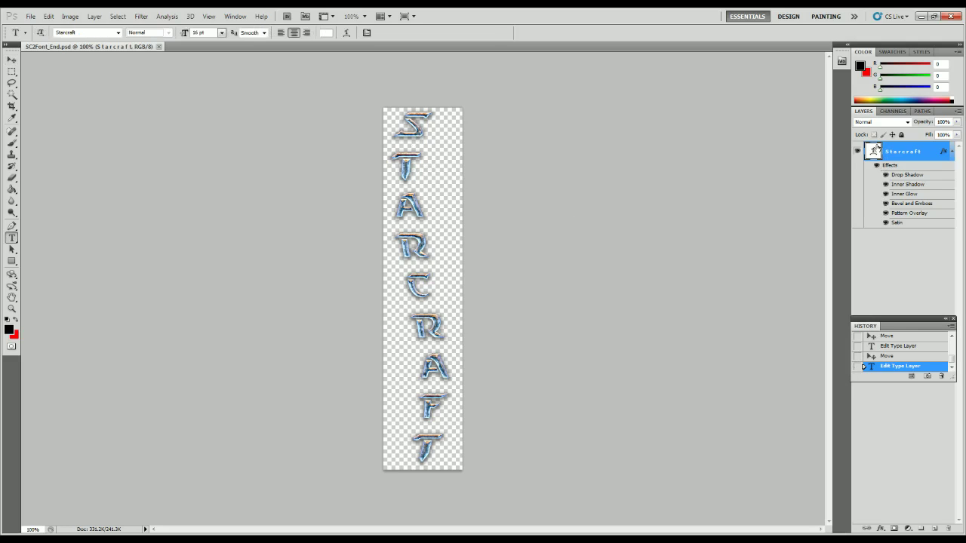
click(351, 35)
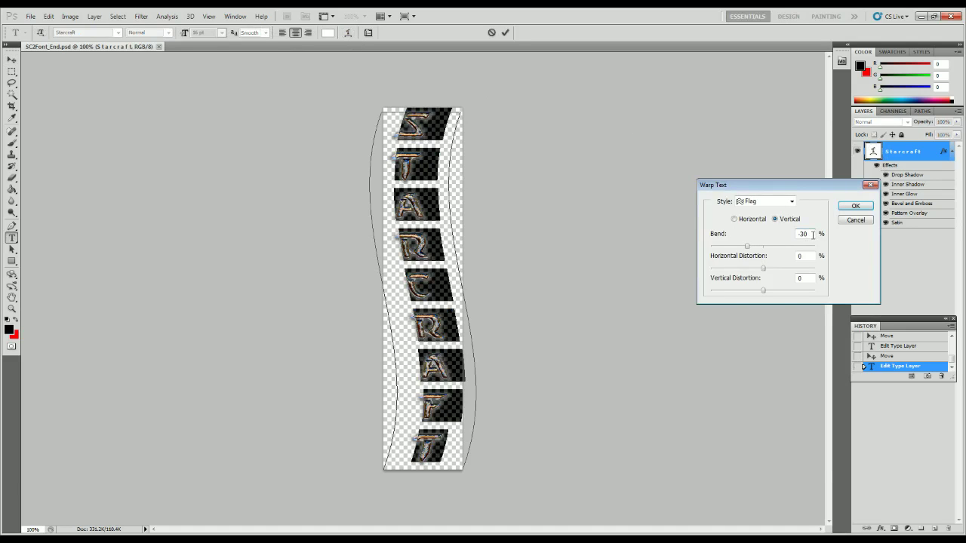
drag(812, 234, 767, 243)
text(30)
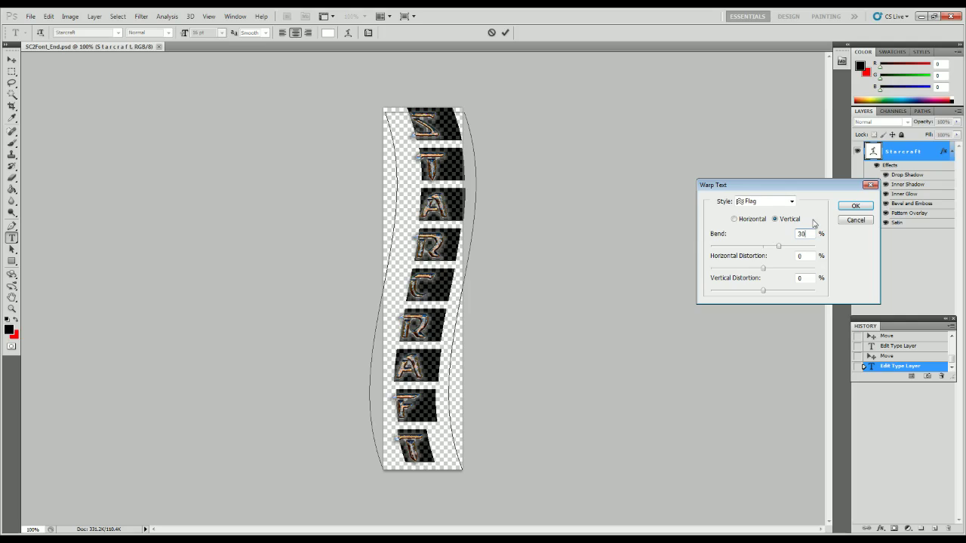
click(861, 209)
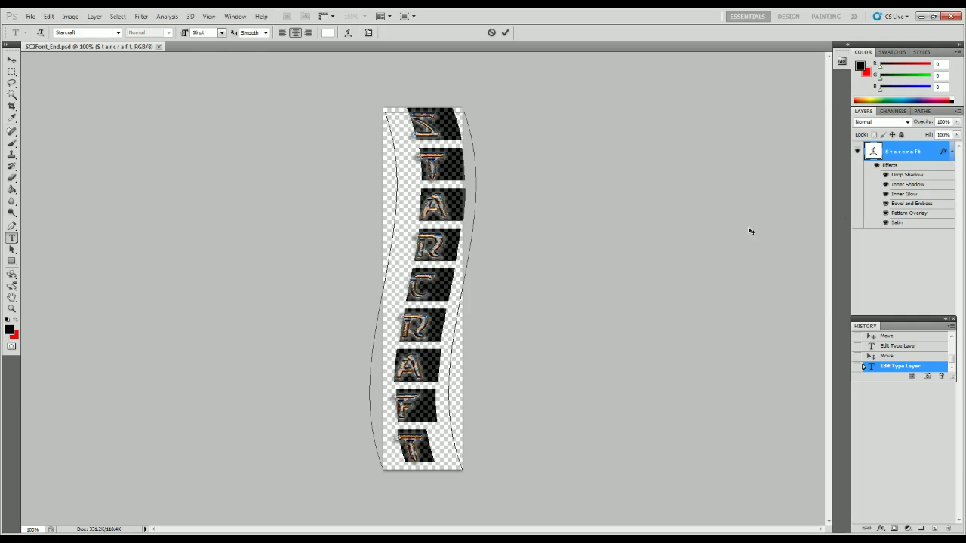
click(12, 59)
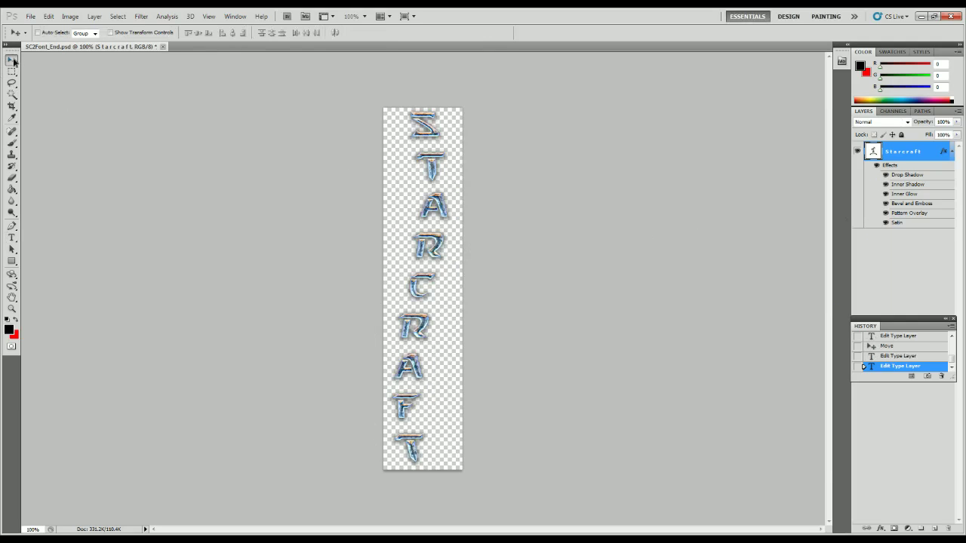
Save this version as SC2Font_End2.psd, keeping maximum compatibility
click(30, 16)
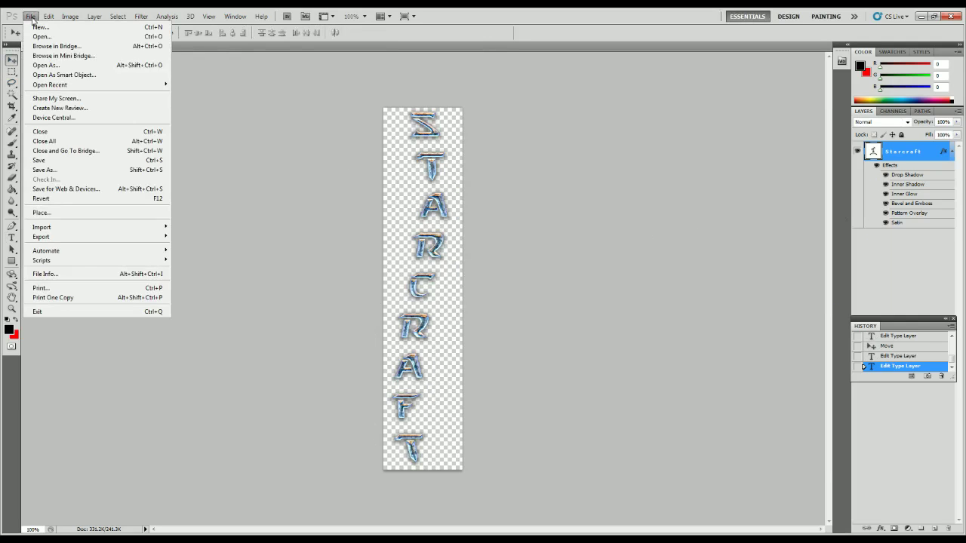
click(56, 170)
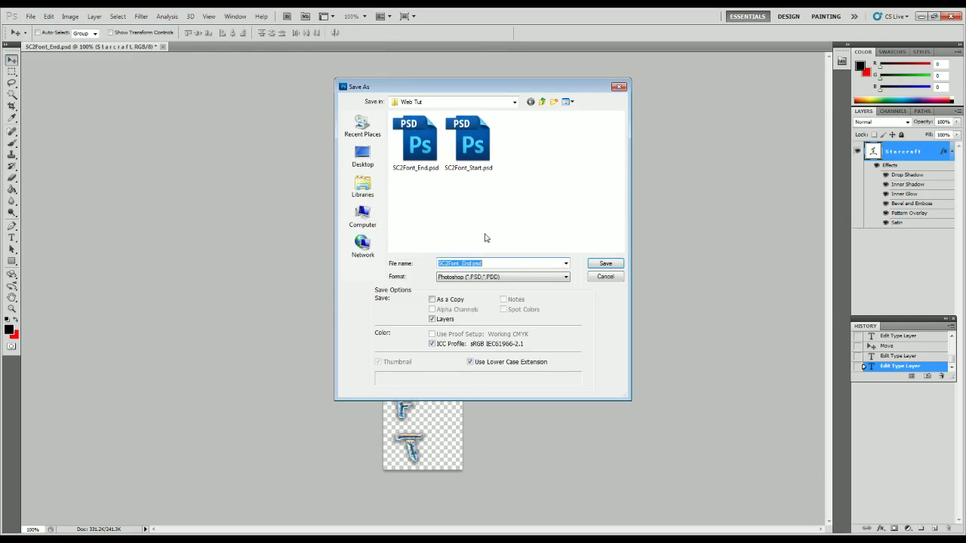
key(End)
text(2)
click(608, 264)
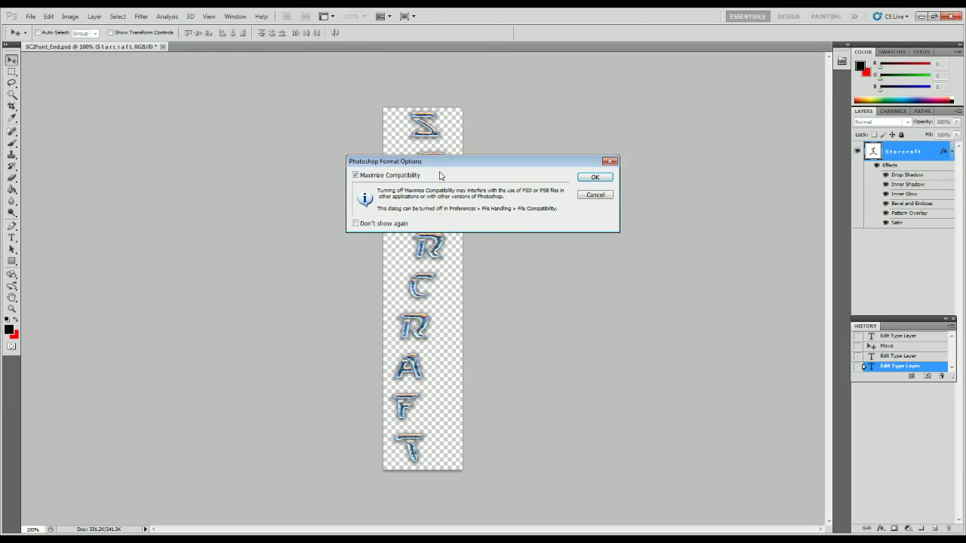
click(595, 177)
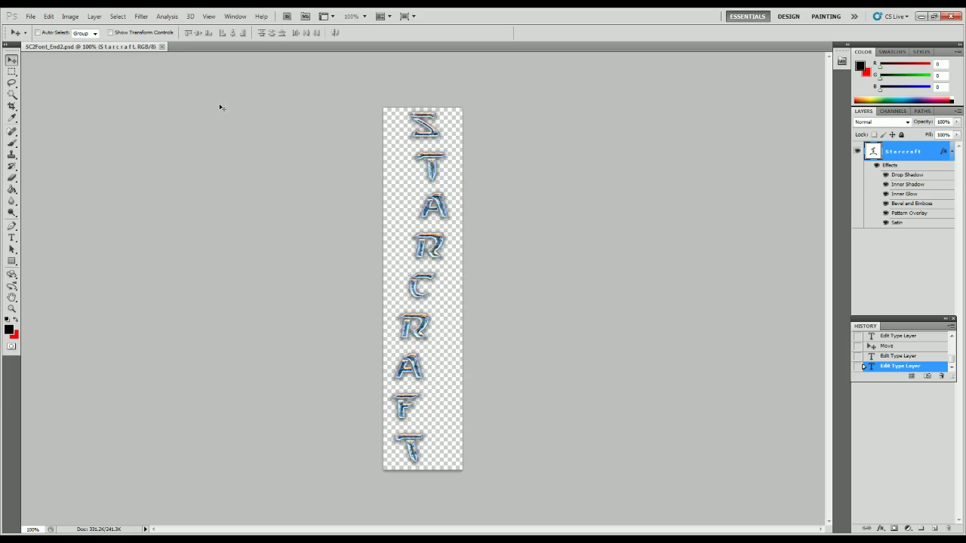
click(95, 17)
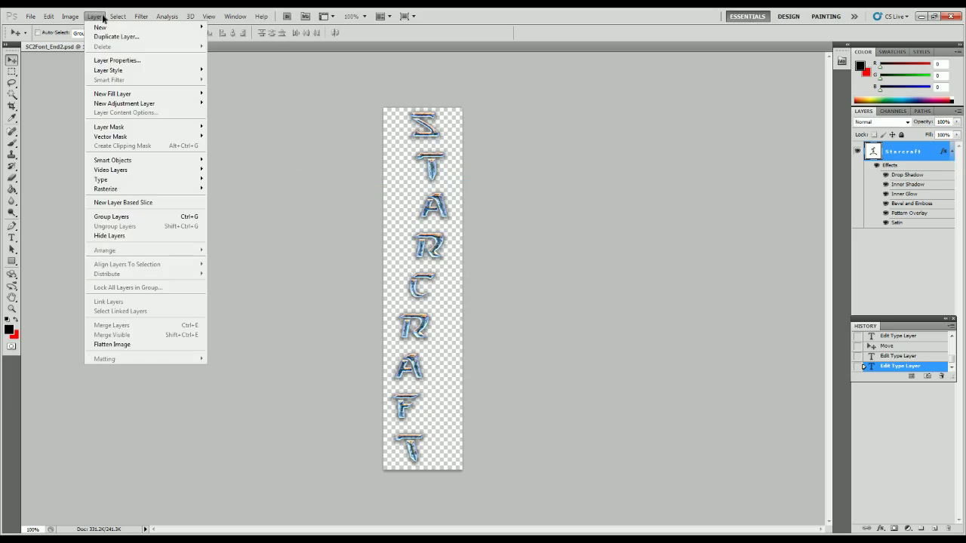
mouse_move(75, 28)
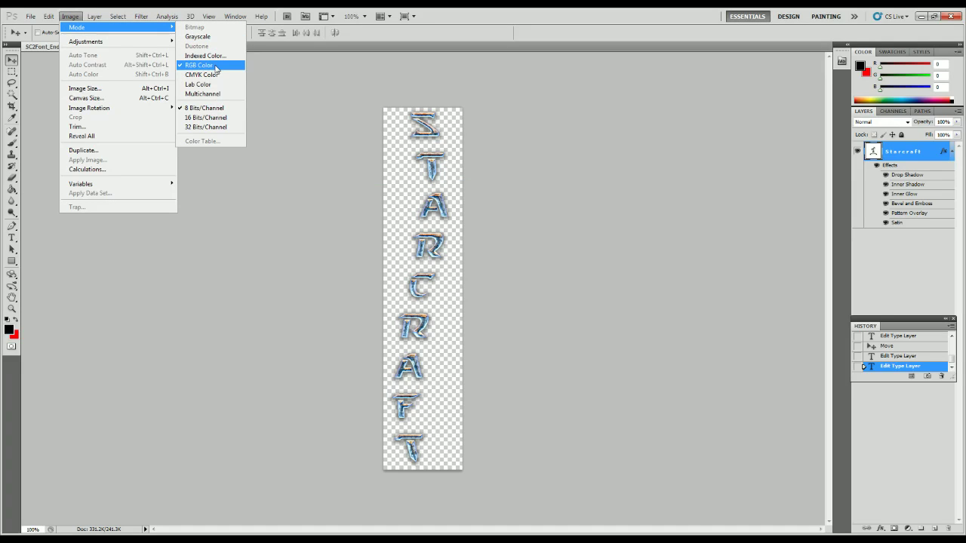
click(225, 110)
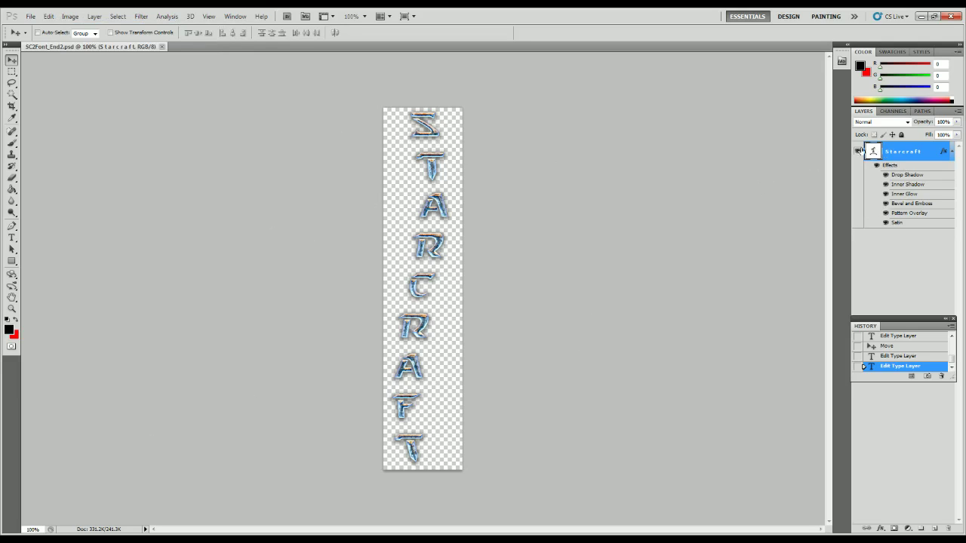
Save the layer's Blending Options effects as a new style named SC2Font
right_click(899, 156)
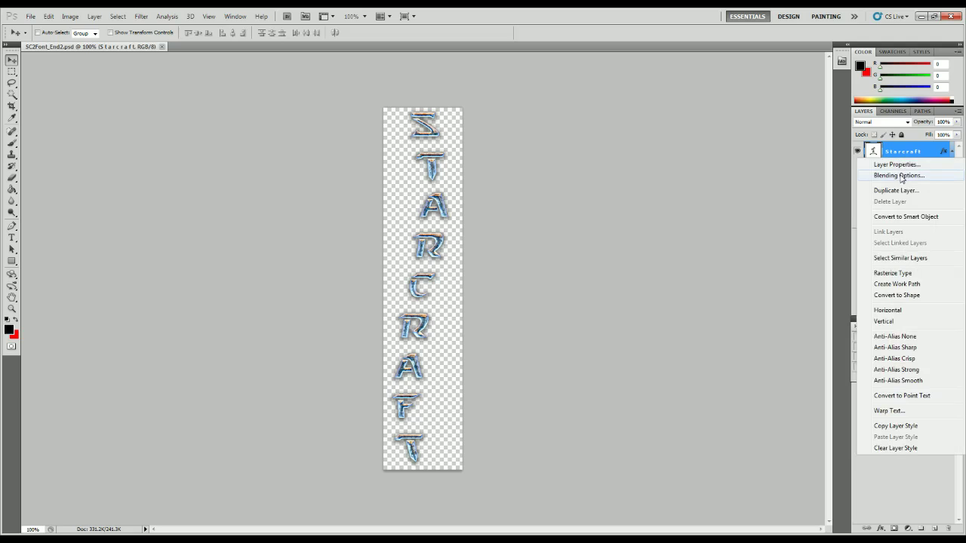
click(899, 176)
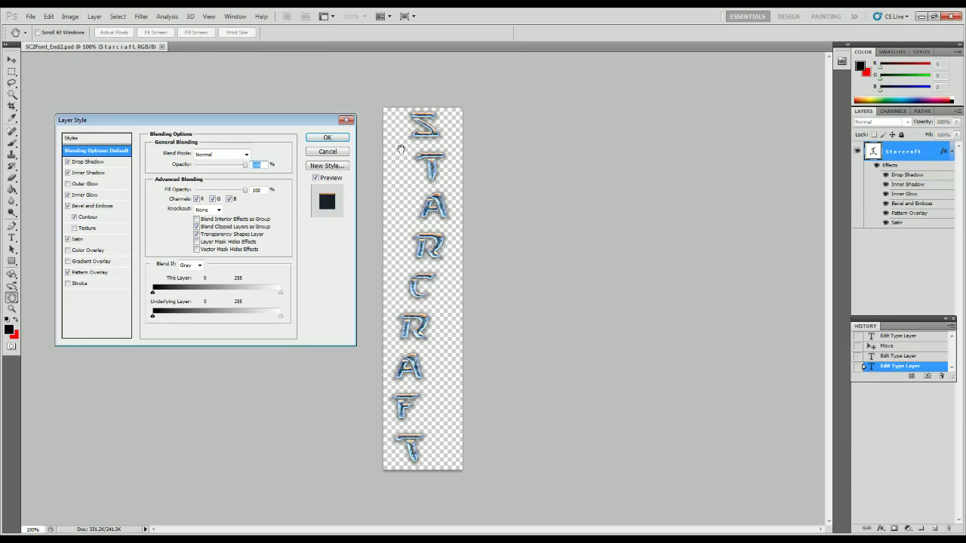
click(330, 167)
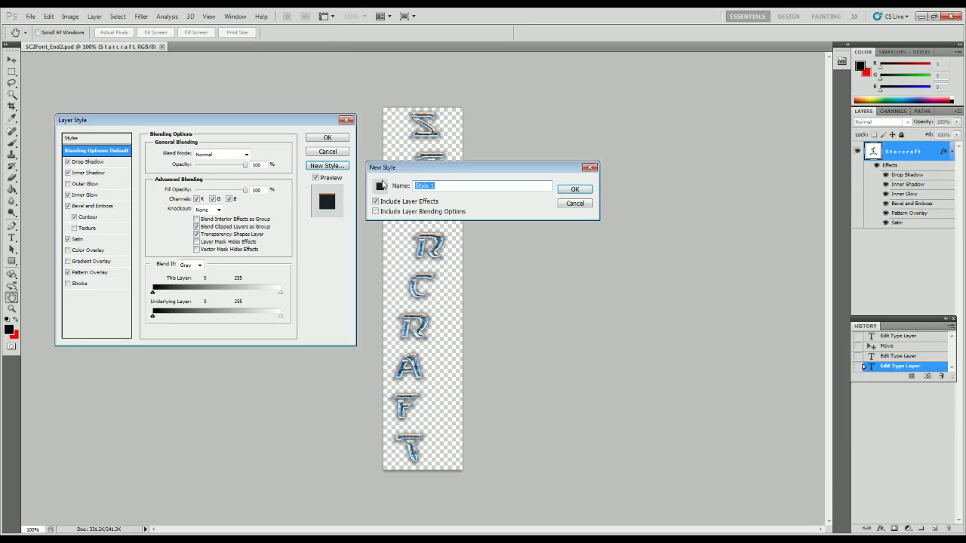
text(SC2Font)
key(Return)
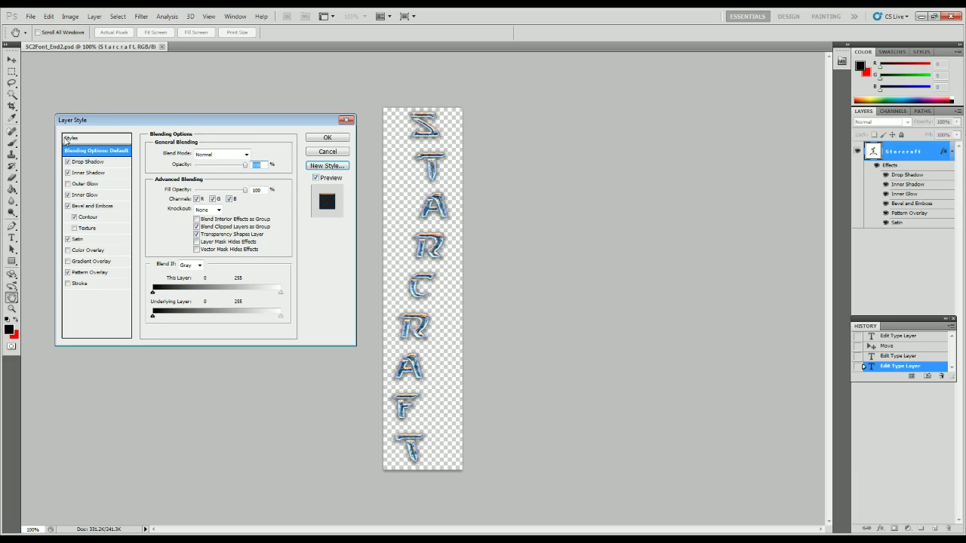
Preview neighbouring styles in the Styles library, reapply SC2Font, and confirm
click(75, 140)
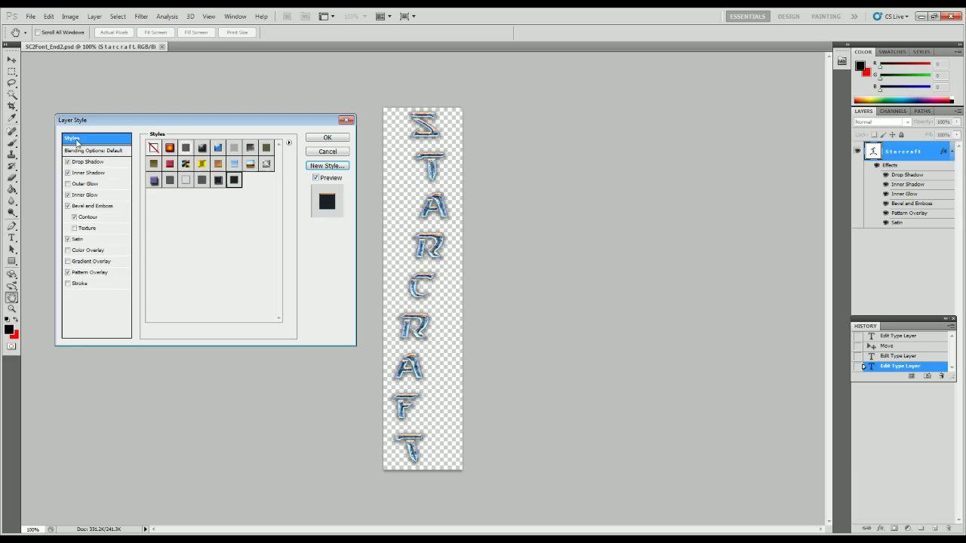
click(218, 179)
click(234, 180)
click(224, 181)
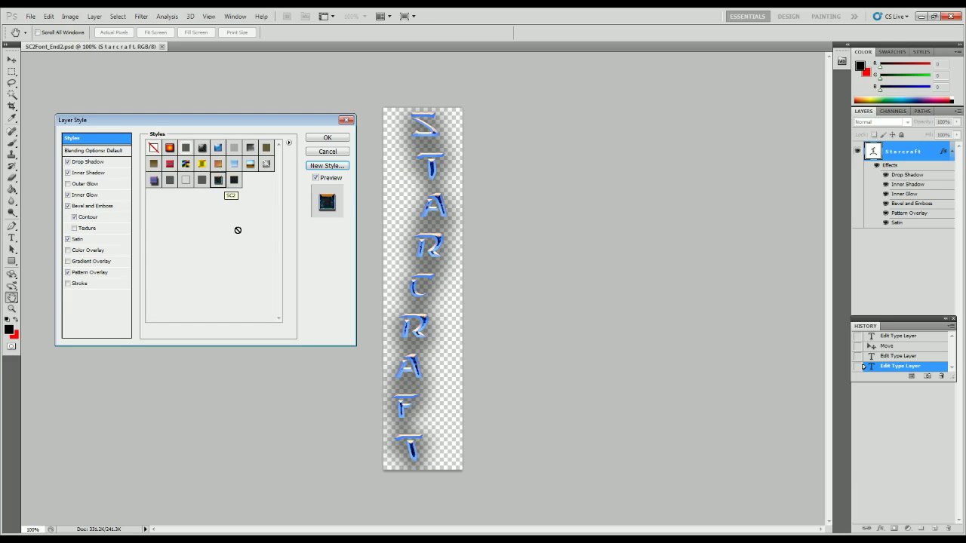
click(234, 181)
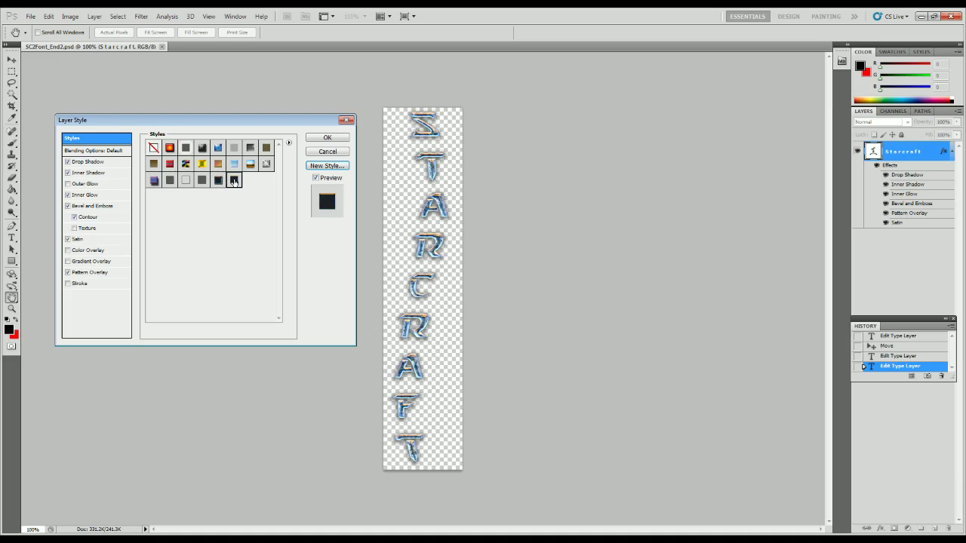
click(320, 138)
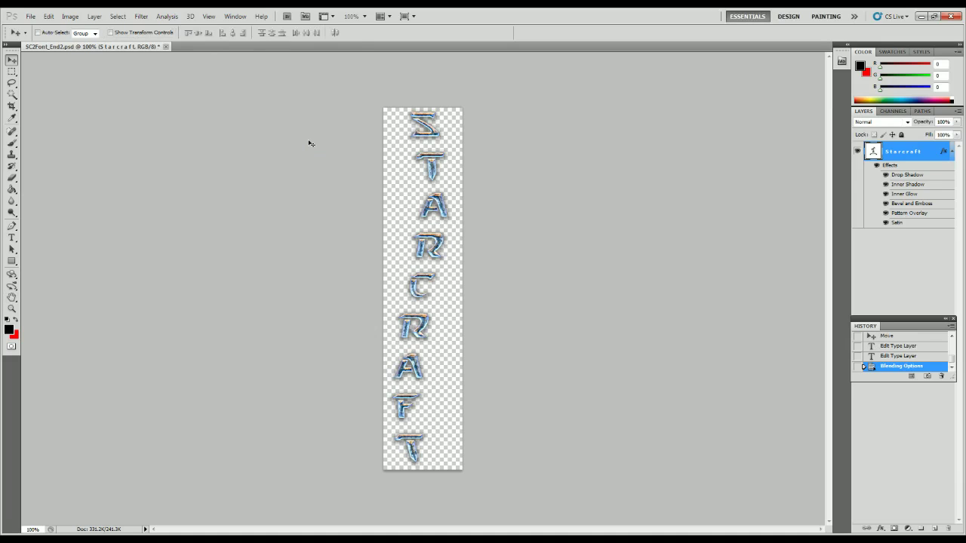